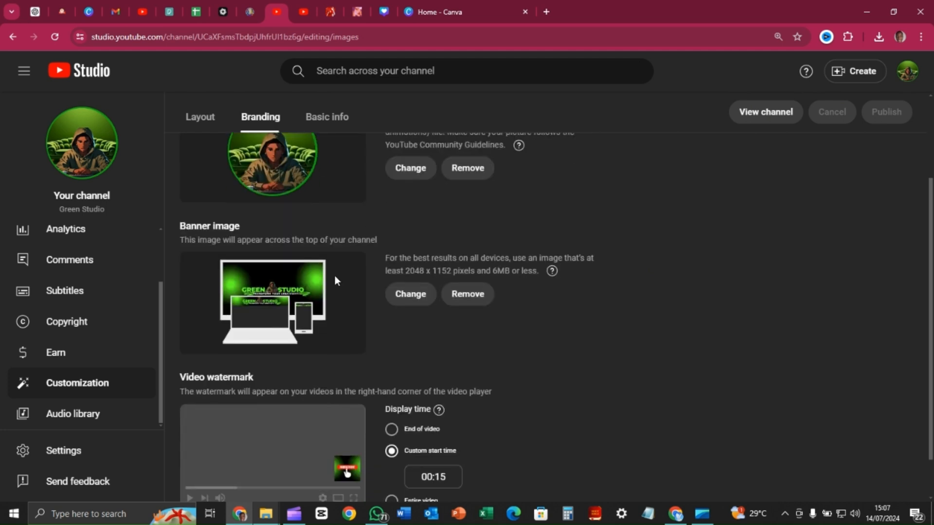
- Switch to Canva and search its templates for "youtube banner"
scroll(353, 365, down, 1)
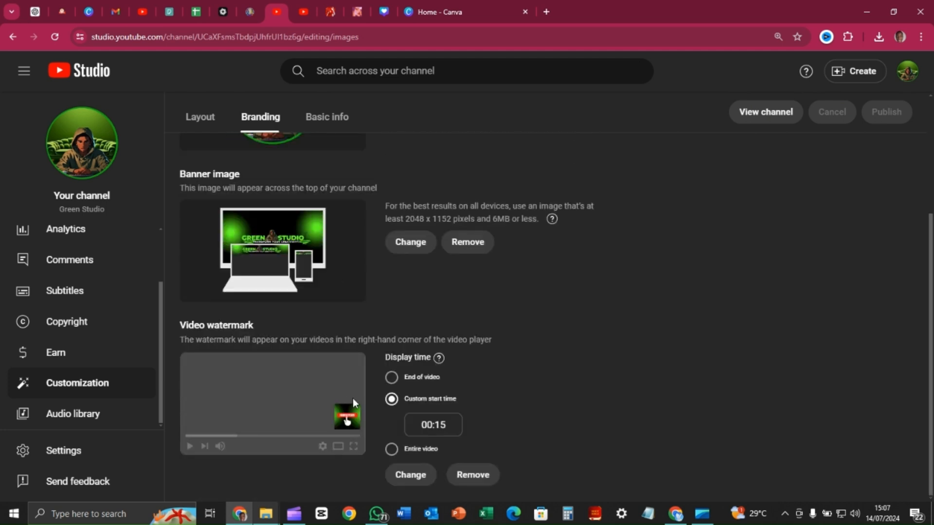
scroll(367, 403, up, 4)
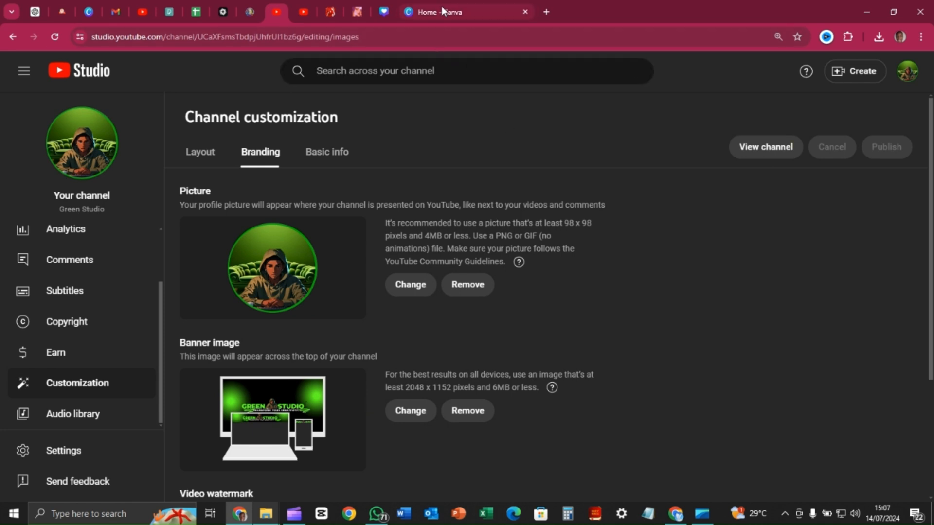
click(442, 11)
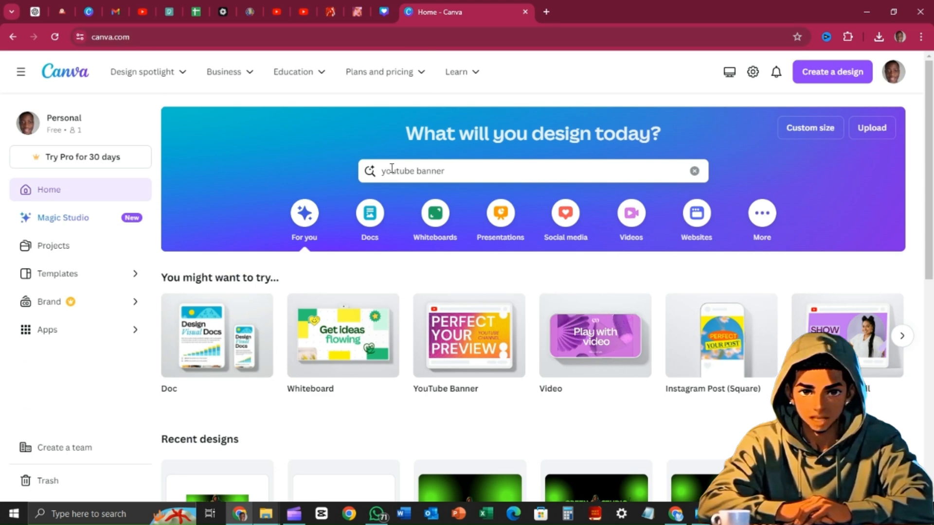
click(457, 174)
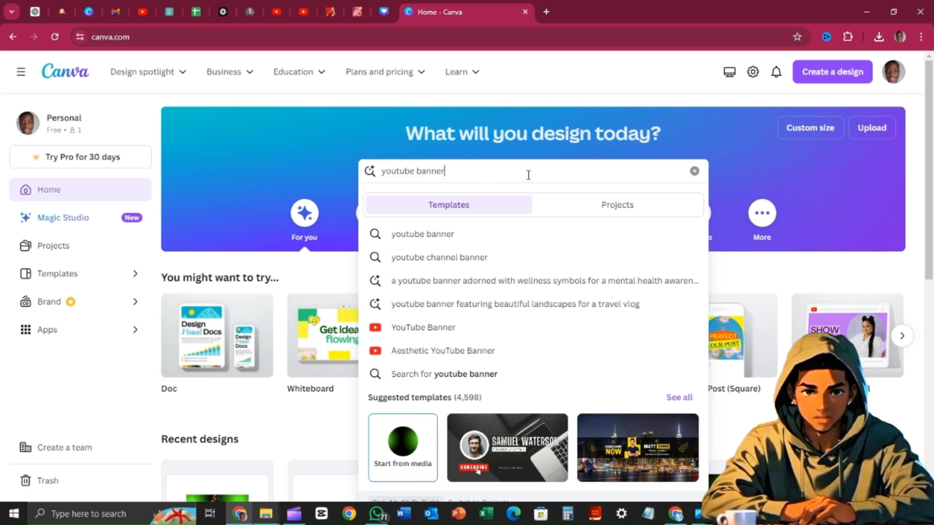
key(Return)
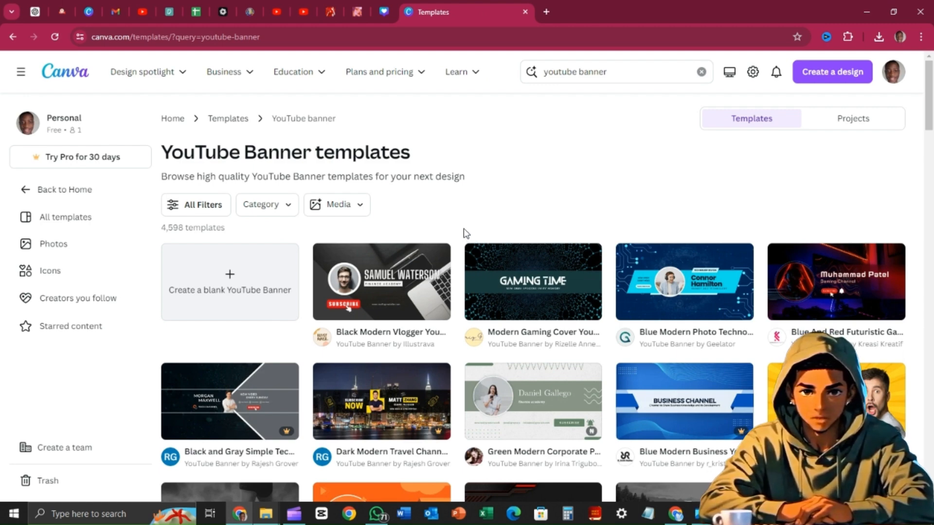
- Browse the YouTube Banner templates and create a blank YouTube Banner design
scroll(466, 234, down, 1)
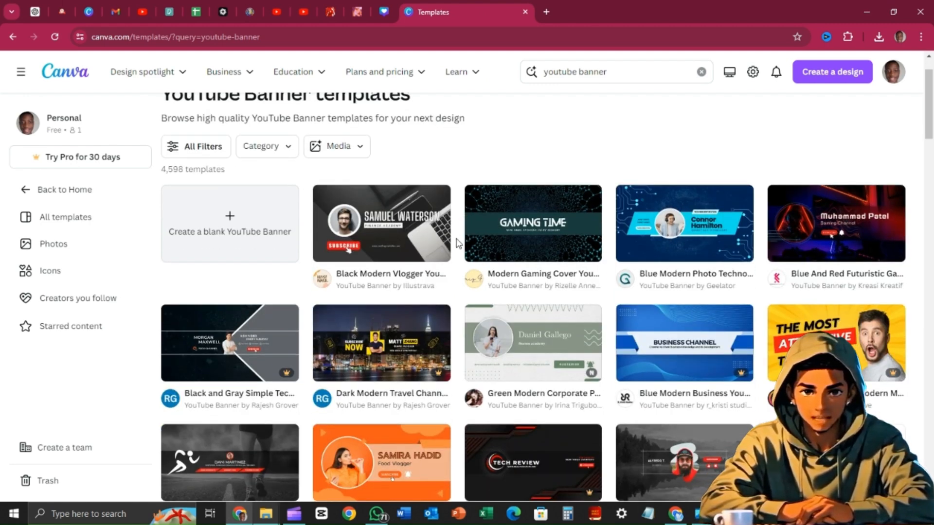
scroll(457, 245, up, 1)
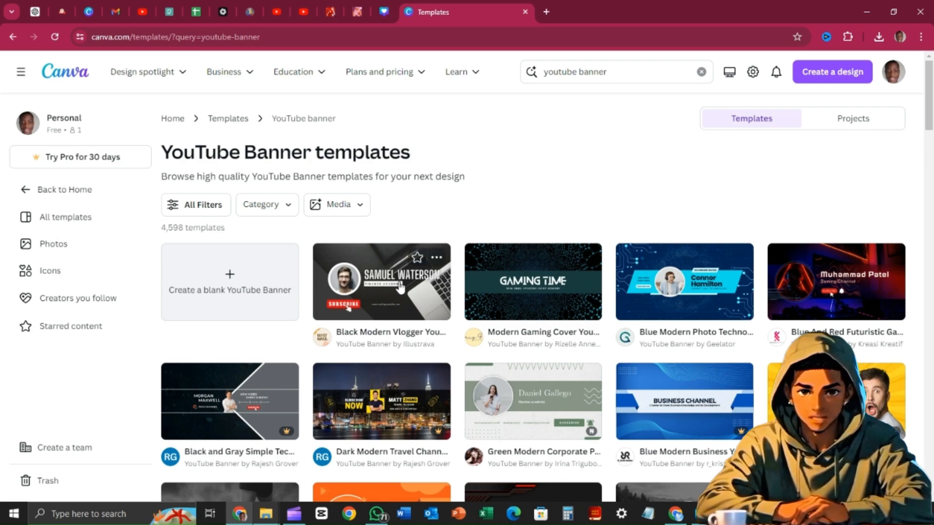
scroll(450, 326, down, 3)
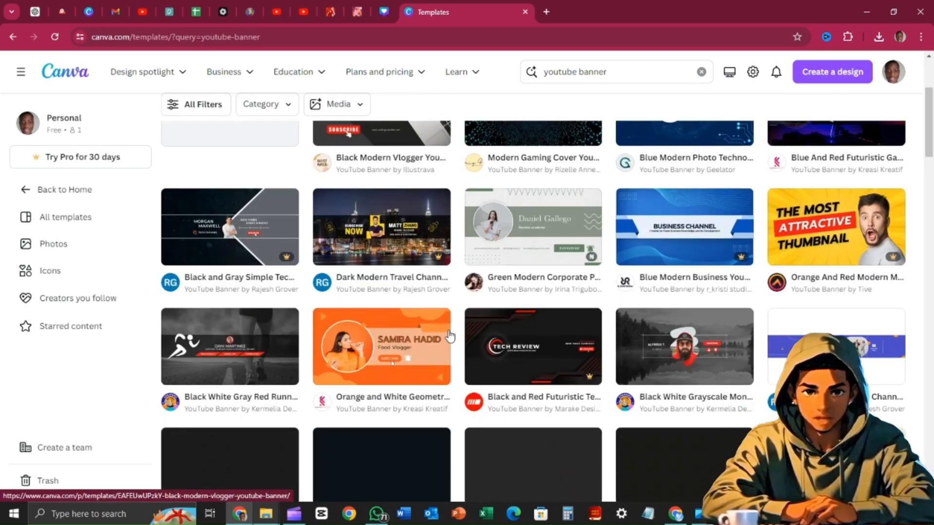
scroll(457, 319, up, 3)
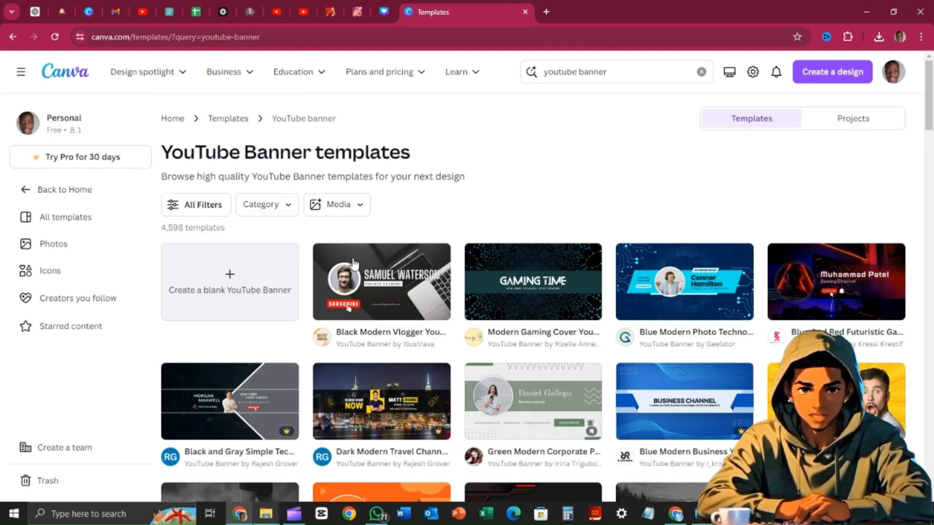
scroll(301, 234, down, 1)
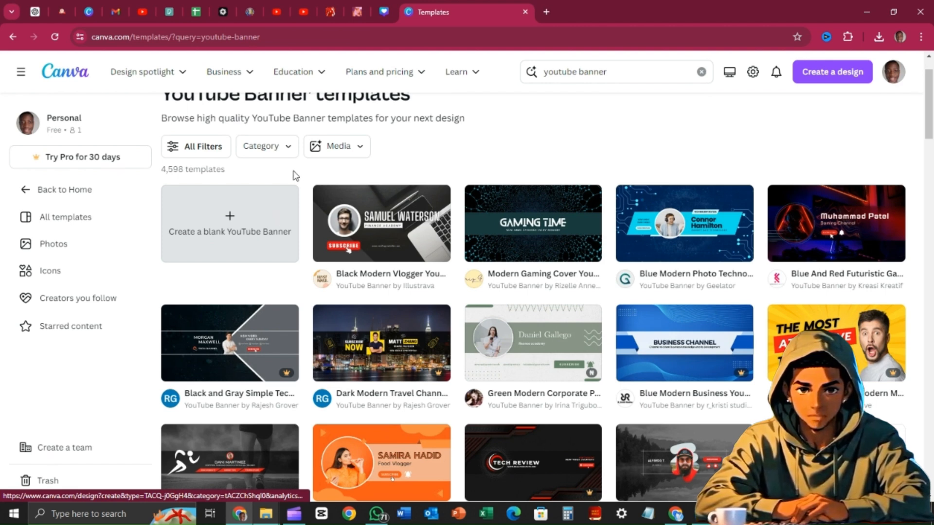
click(248, 220)
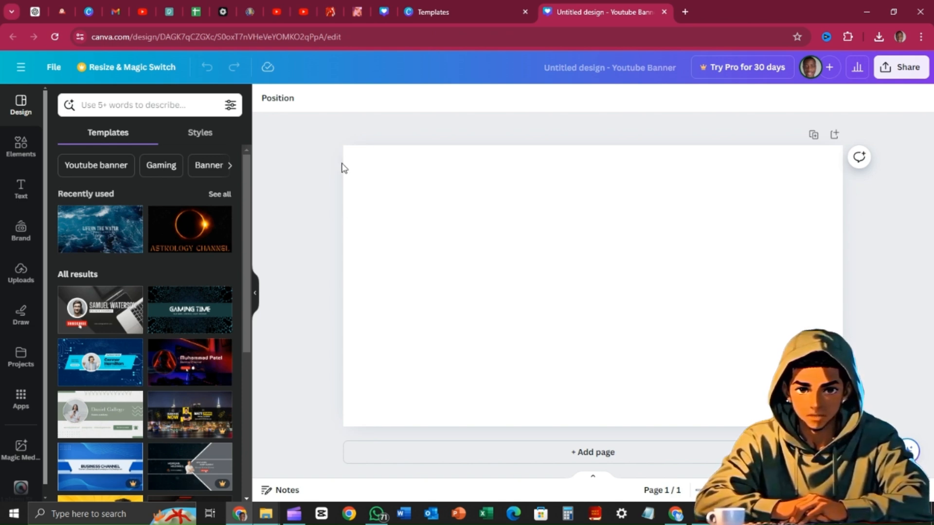
- Show the rulers and guides for the blank banner design
click(54, 69)
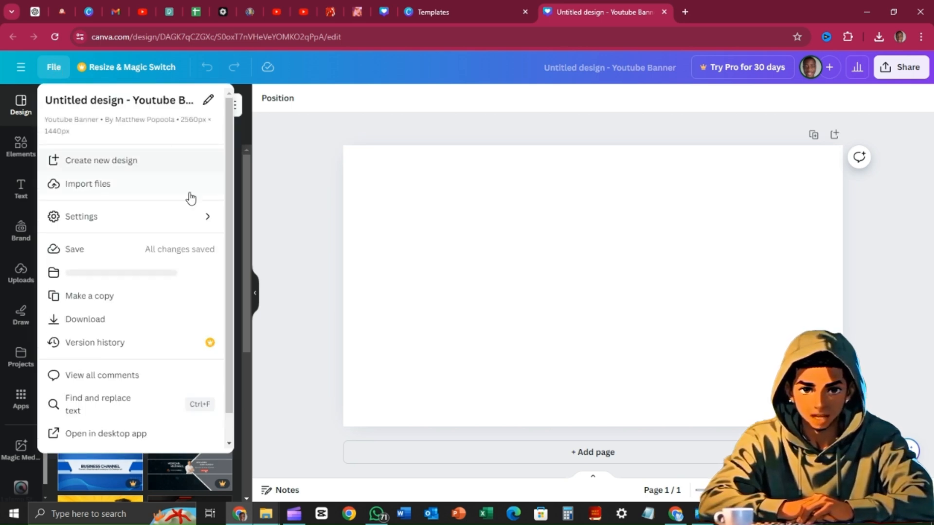
click(209, 219)
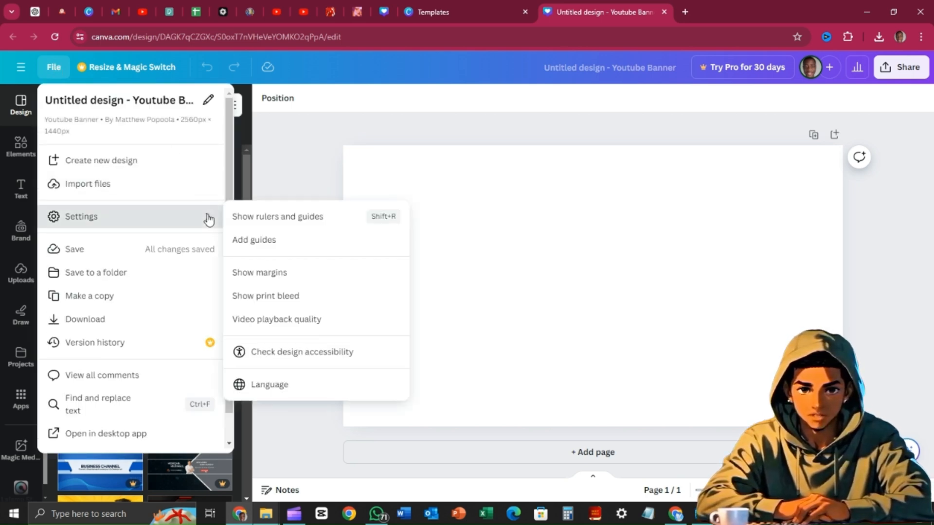
click(307, 216)
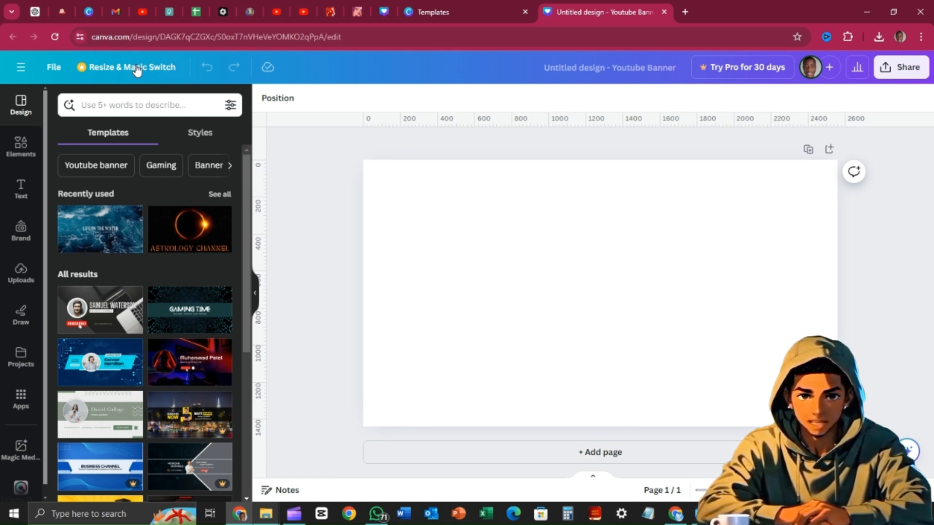
- Hide the rulers and guides and show them again
click(53, 67)
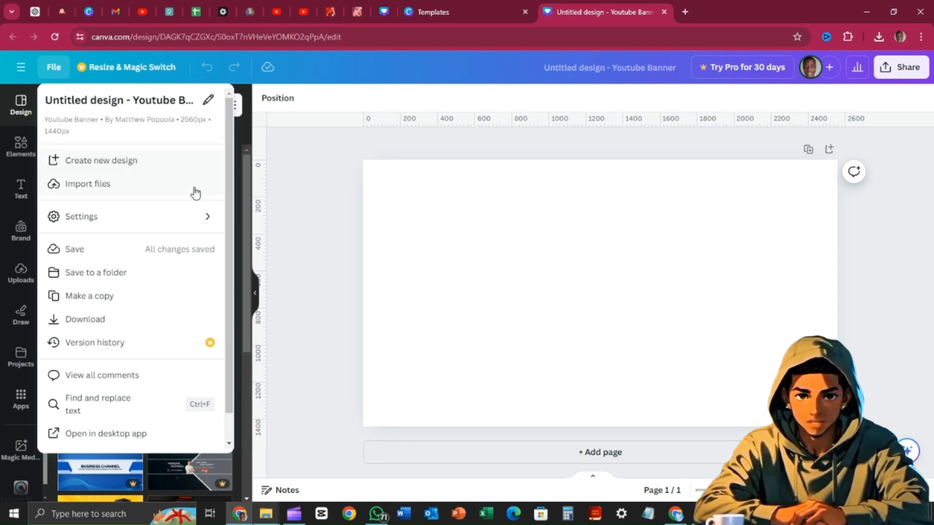
mouse_move(206, 217)
click(294, 219)
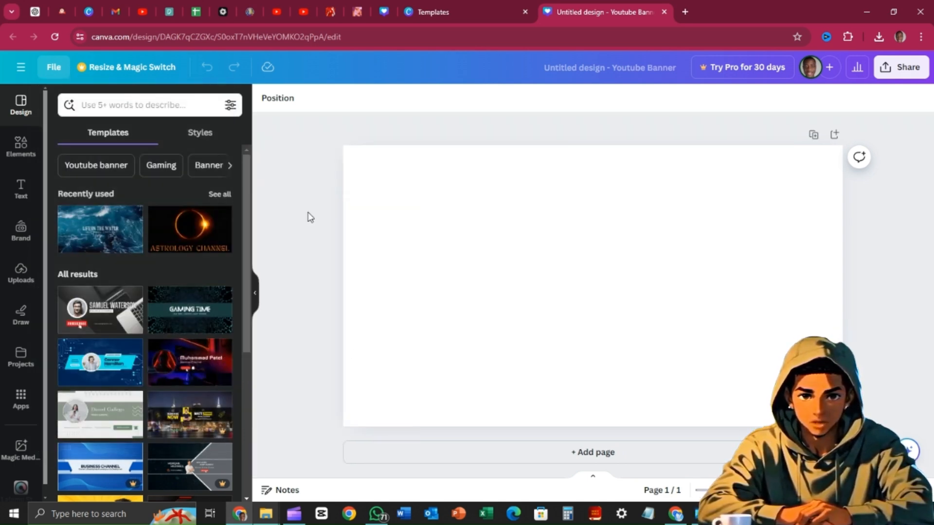
click(52, 67)
mouse_move(222, 216)
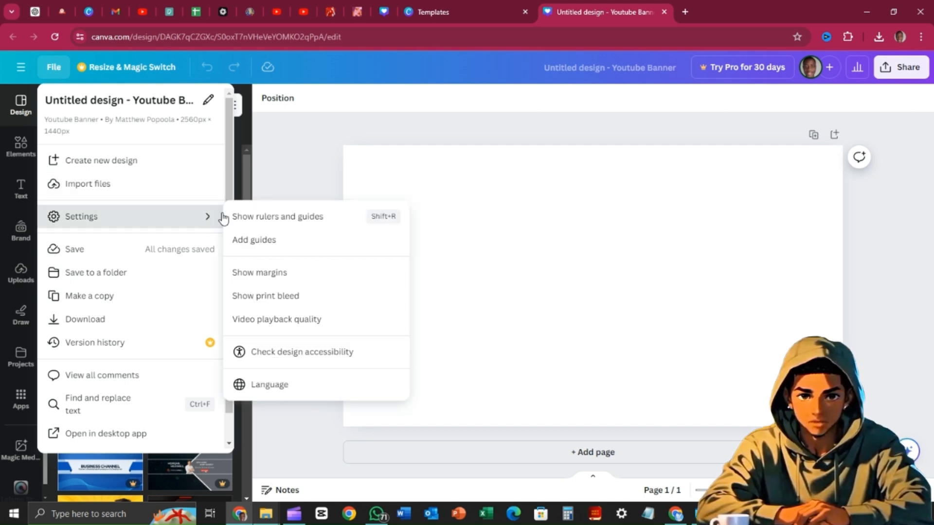
click(320, 221)
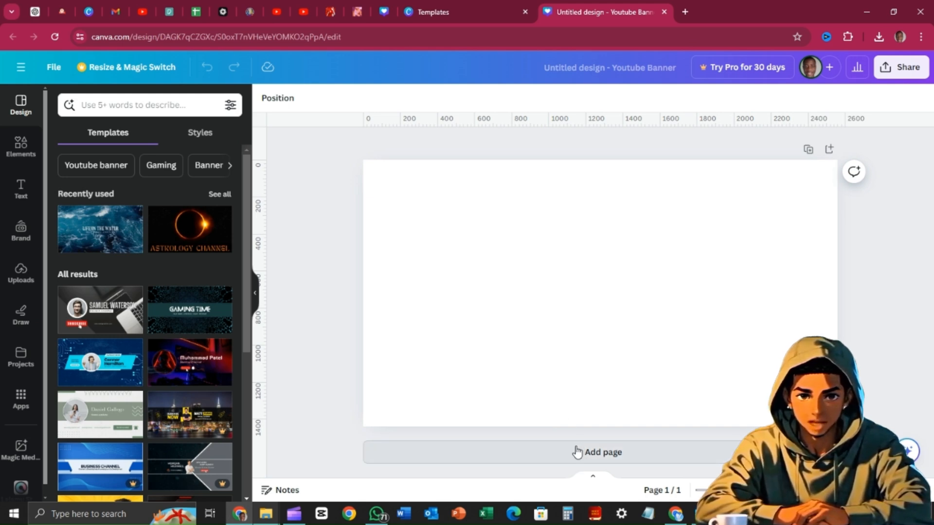
- Add a subheading reading "Horizontal ruler lines: 508 & 932 Vertical ruler lines: 507 & 2053" and shift it slightly on the page
click(524, 262)
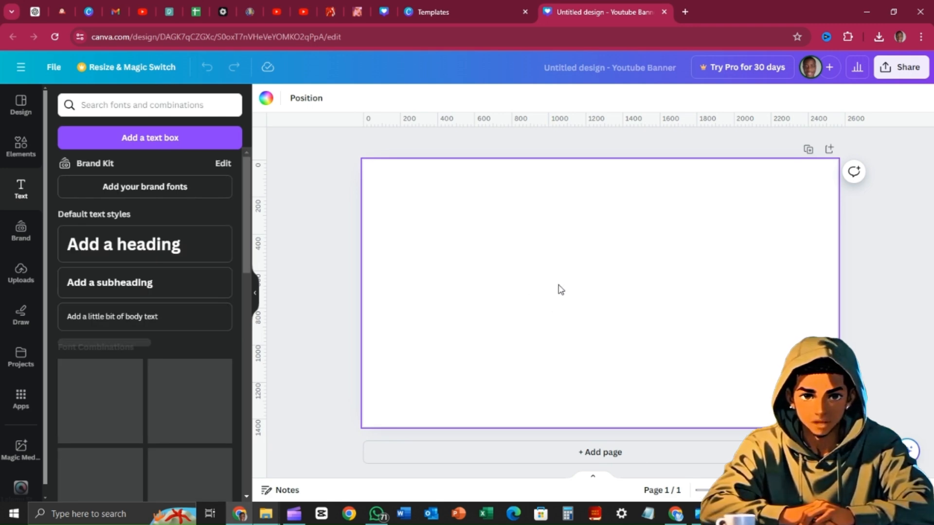
click(126, 287)
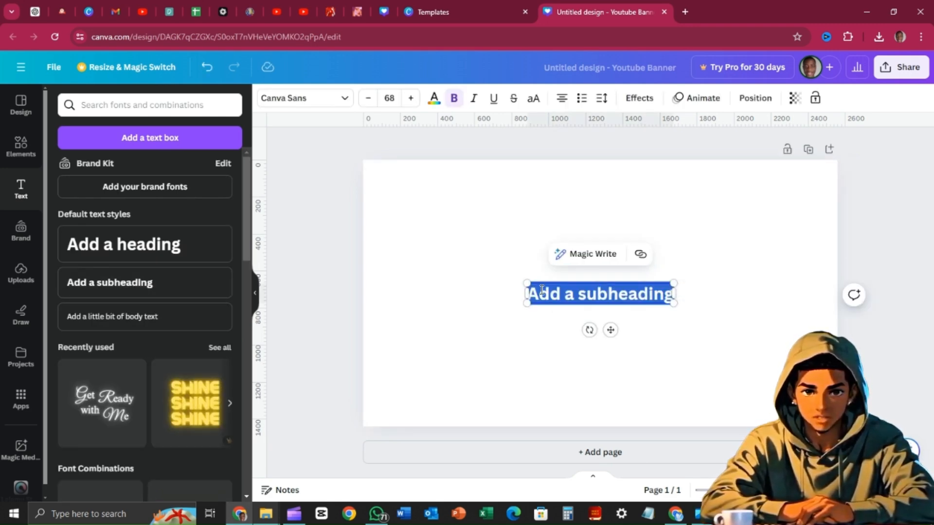
text(Horizontal ruler lines: 508 & 932 Vertical ruler lines: 507 & 2053)
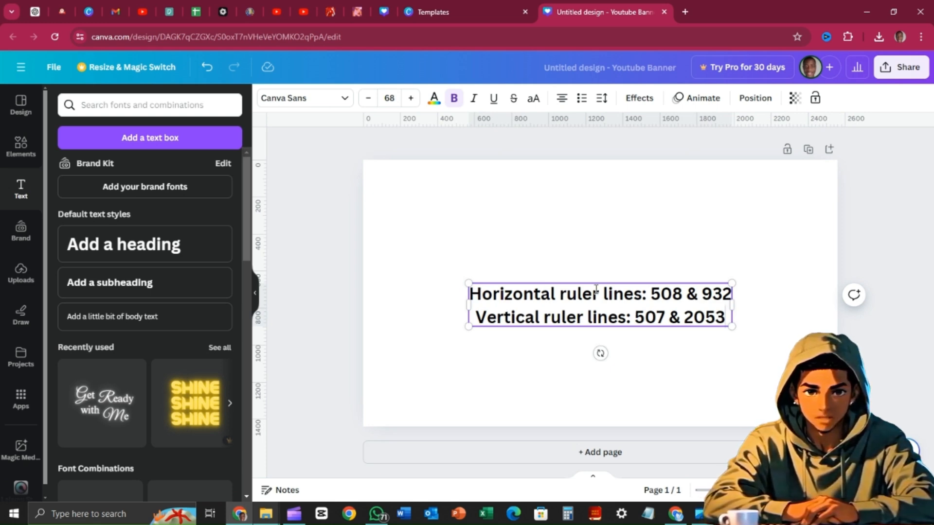
click(593, 246)
mouse_move(569, 301)
mouse_down()
mouse_move(559, 299)
mouse_move(585, 301)
mouse_up()
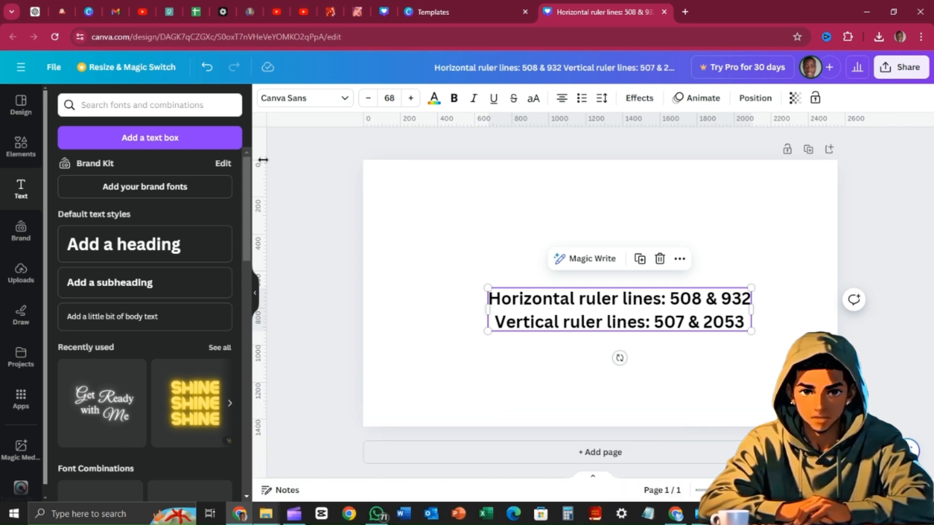
- Place two vertical guides on the banner at about 506 and 2054 on the horizontal ruler
drag(271, 159, 457, 168)
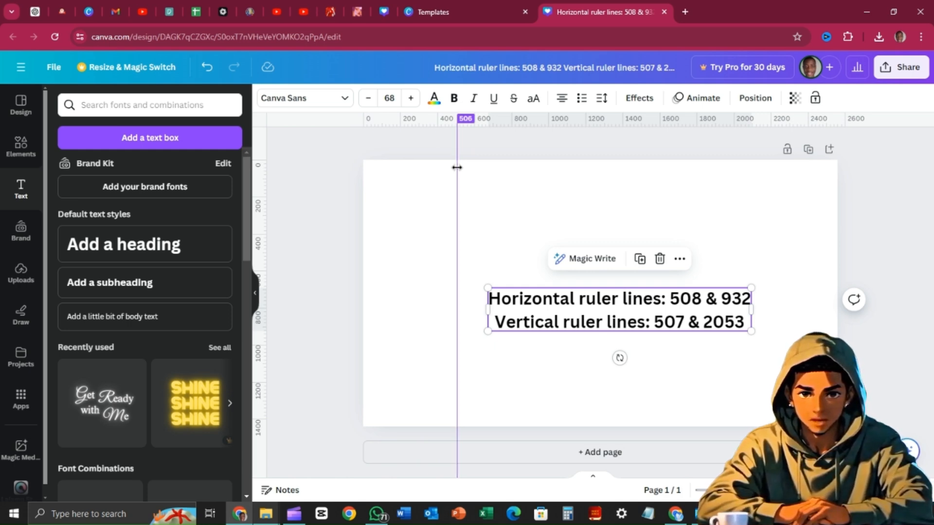
drag(457, 167, 456, 168)
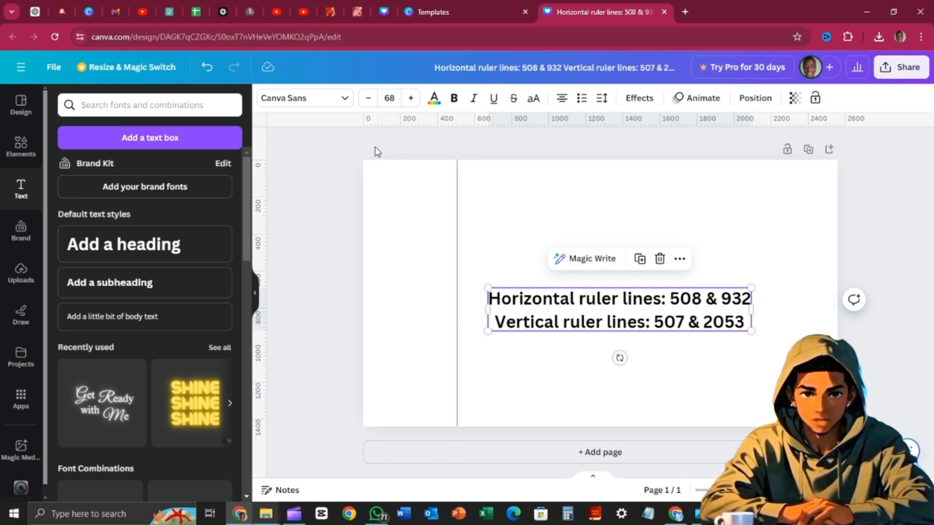
drag(266, 144, 743, 182)
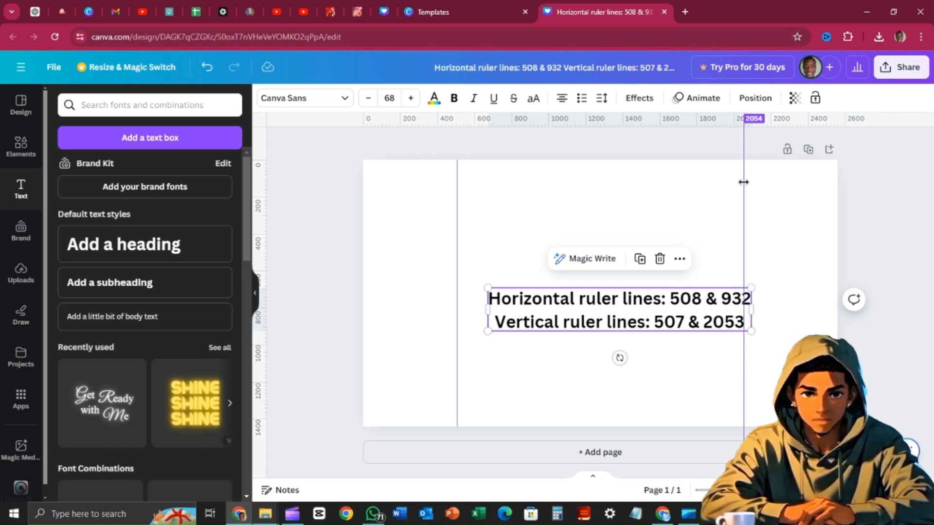
drag(745, 181, 745, 180)
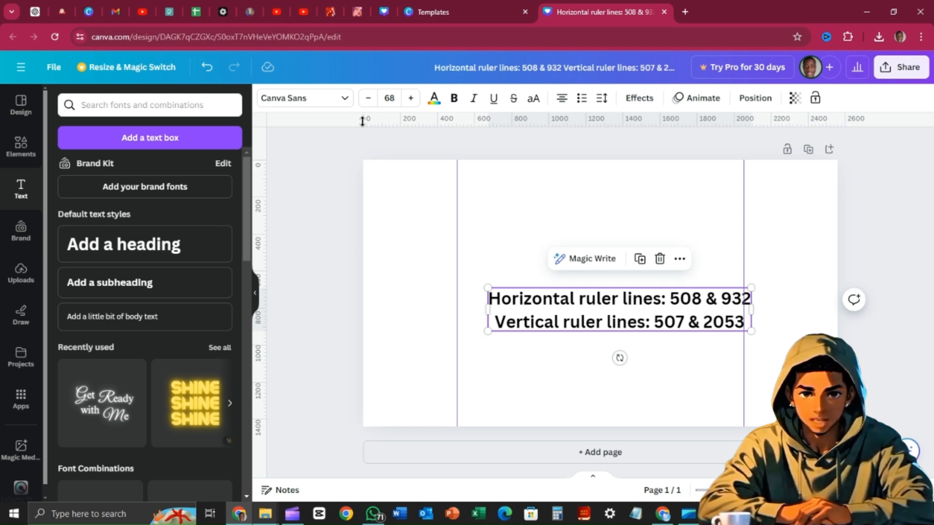
- Place two horizontal guides across the banner at about 508 and 932 on the vertical ruler
drag(362, 125, 357, 253)
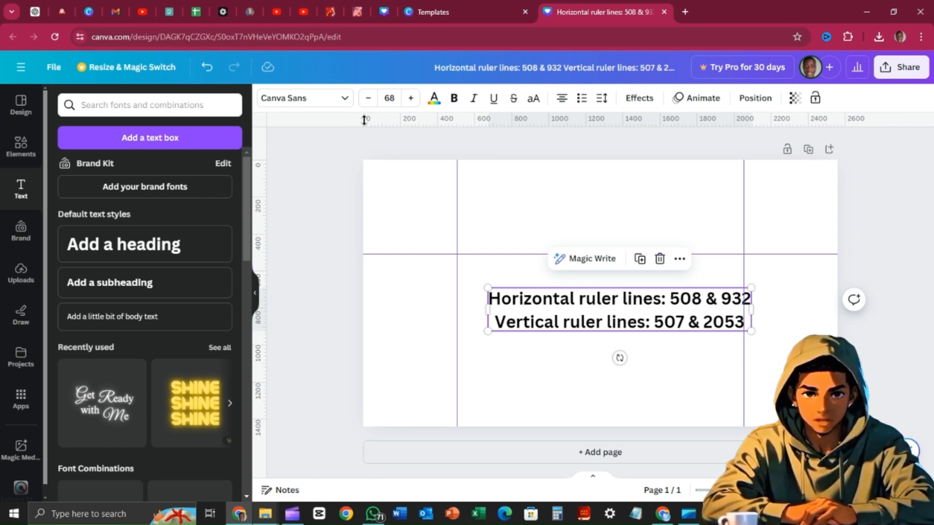
drag(363, 147, 358, 338)
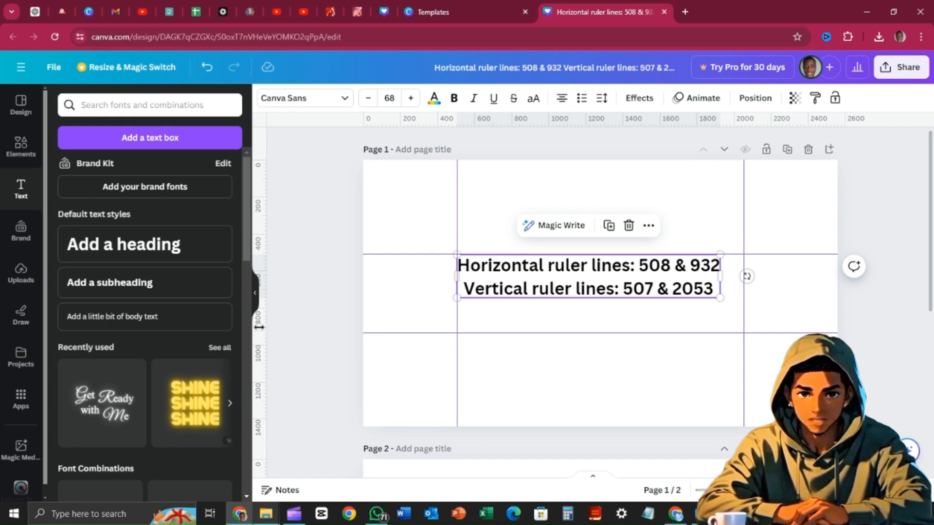
drag(368, 333, 375, 334)
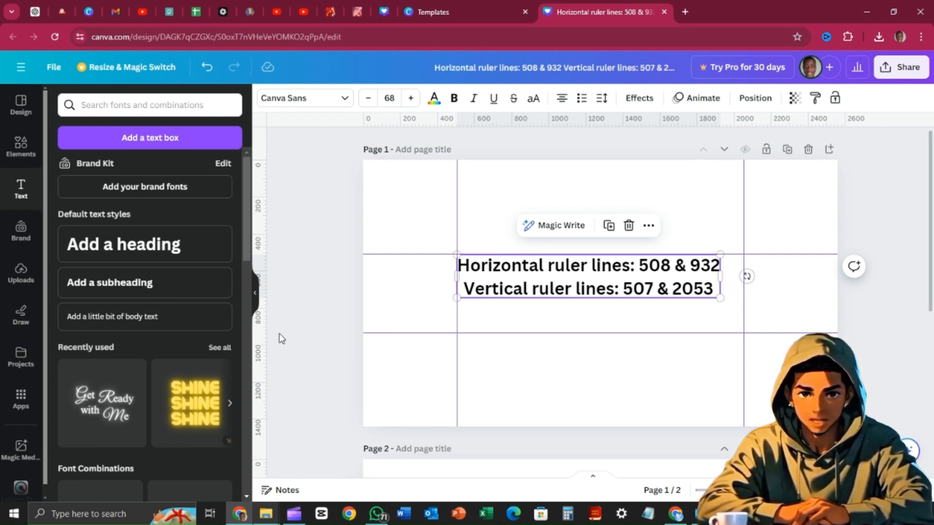
mouse_move(374, 333)
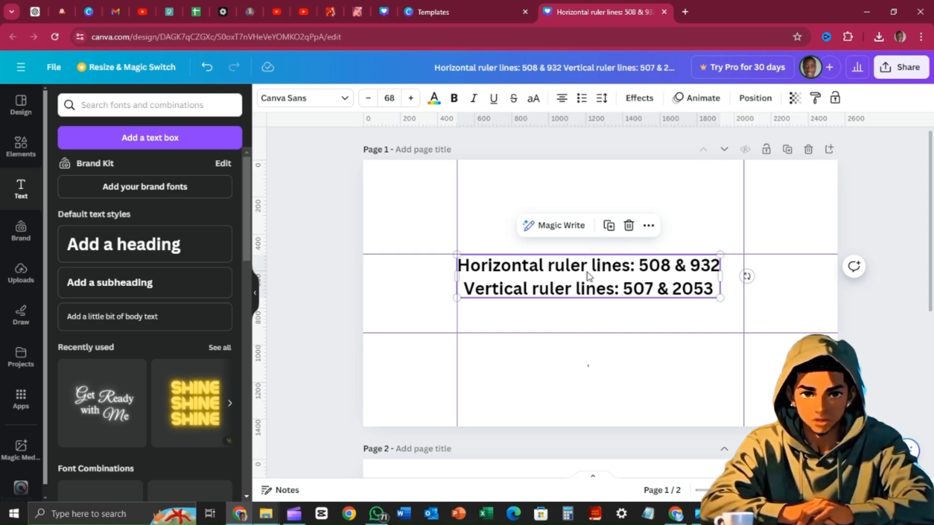
- Move the ruler-line note to the lower part of page 1 and delete it
drag(587, 275, 590, 397)
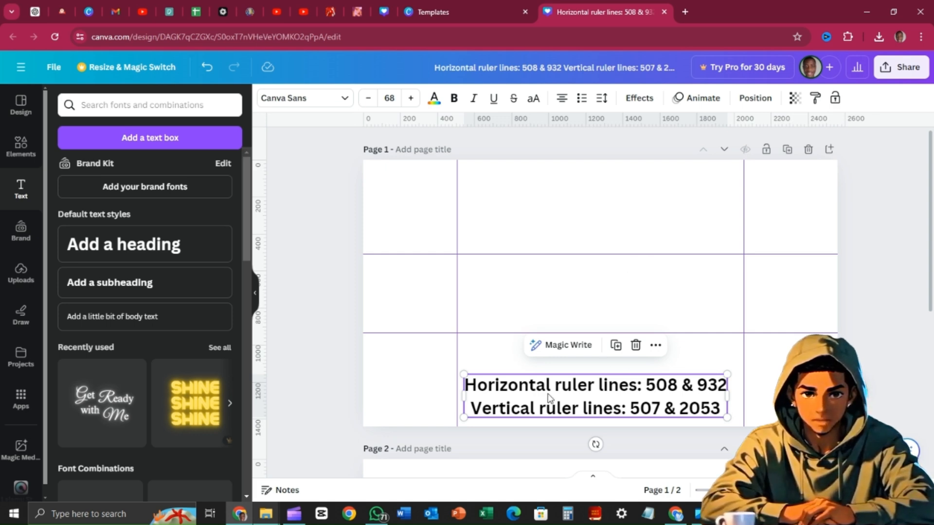
click(636, 346)
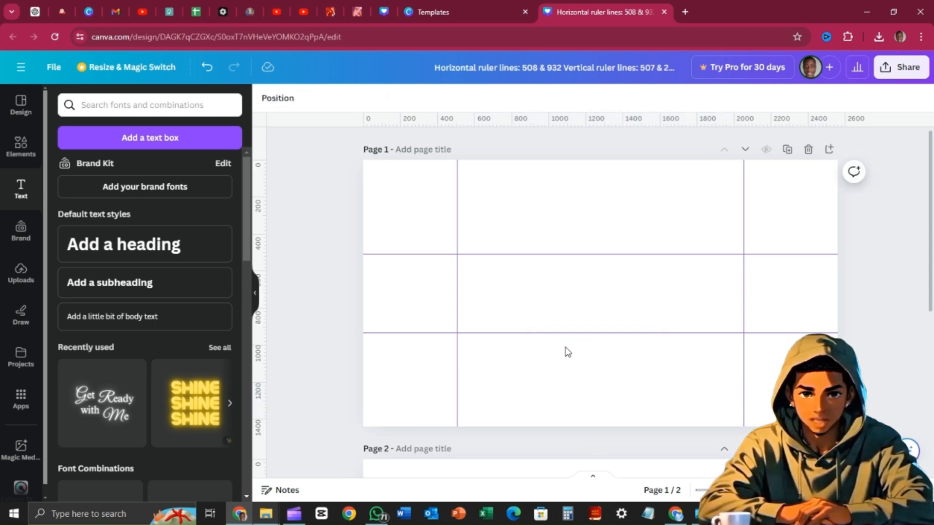
- Add the uploaded green-and-black gradient image to page 1 and enlarge it to cover the whole banner
click(20, 278)
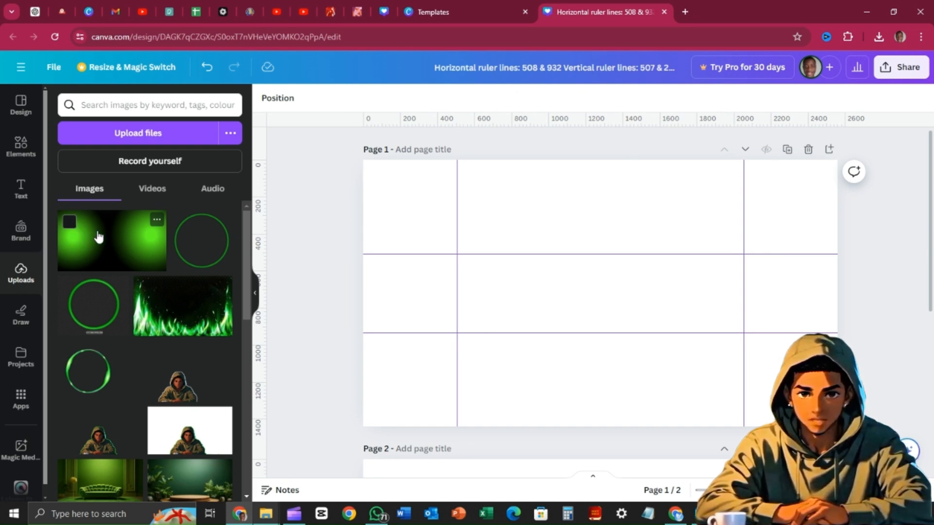
click(85, 237)
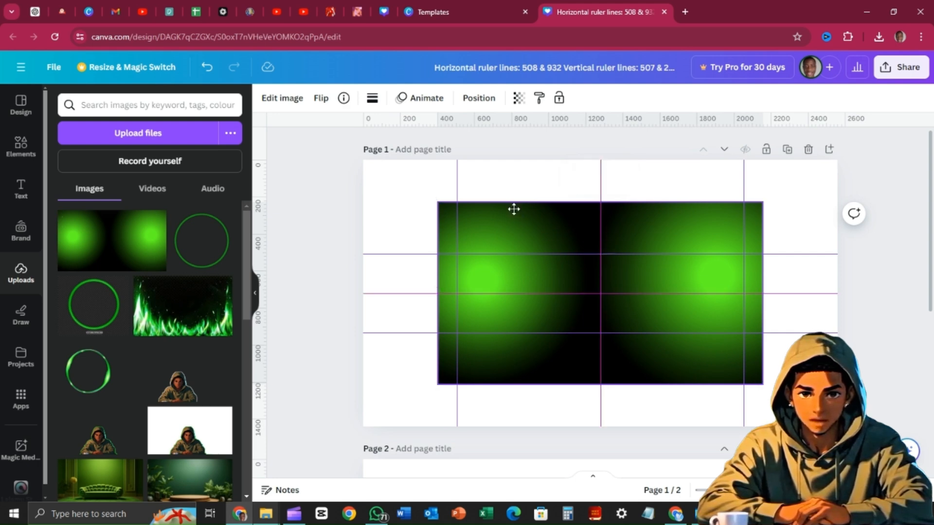
drag(513, 209, 478, 197)
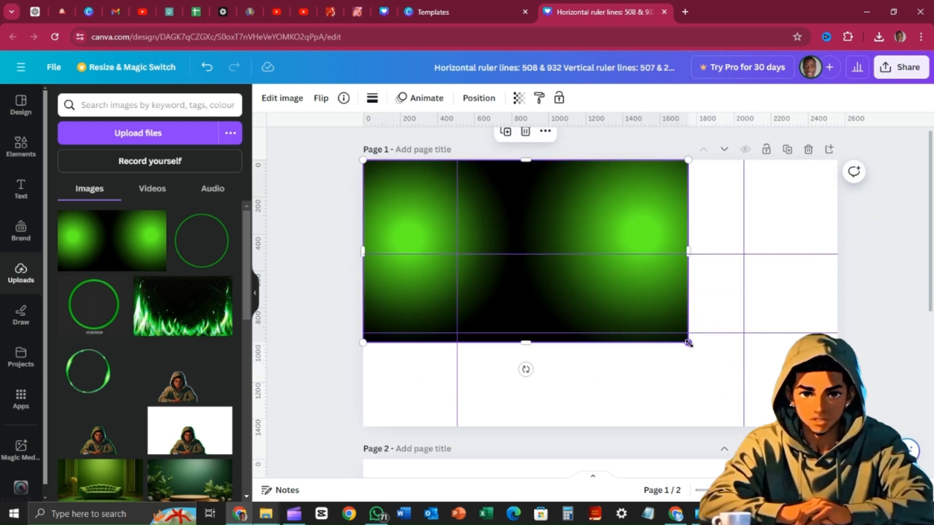
drag(688, 343, 844, 430)
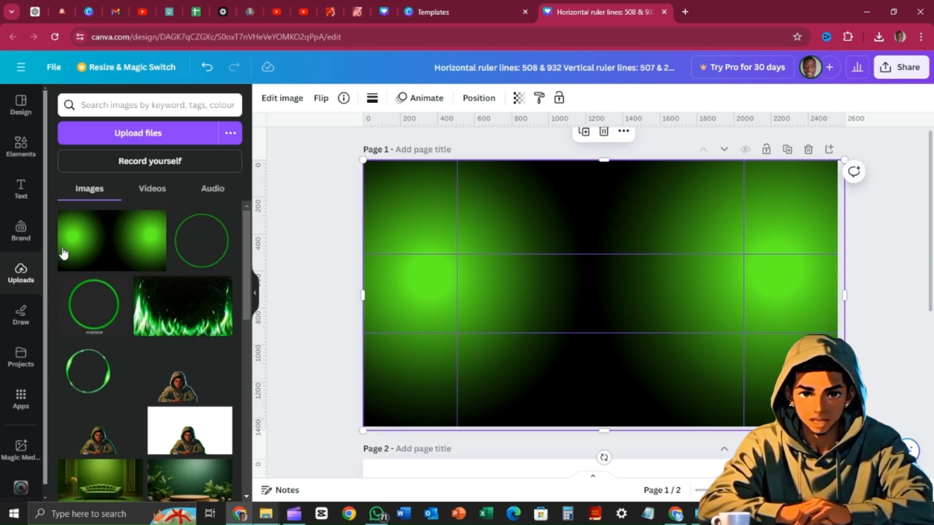
- Add a heading reading "GREEN" and place it in the middle band against the left vertical guide
click(21, 195)
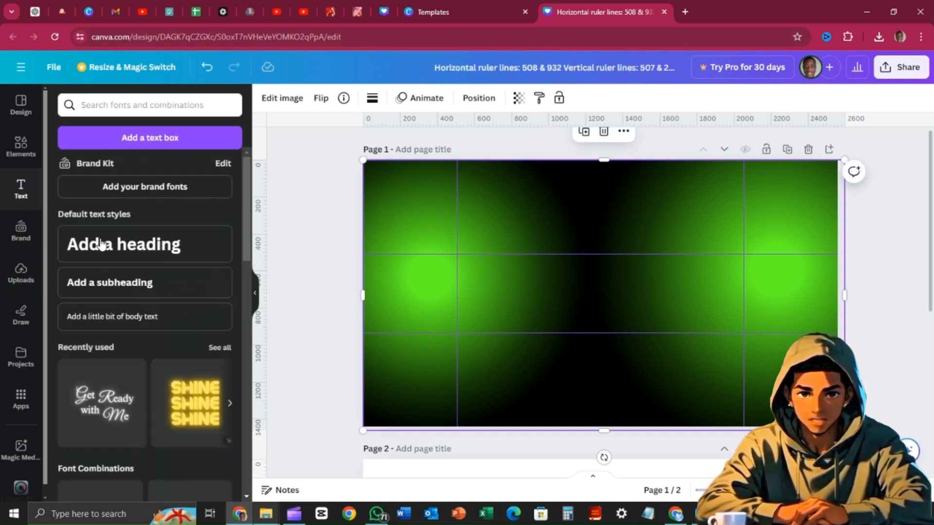
click(116, 249)
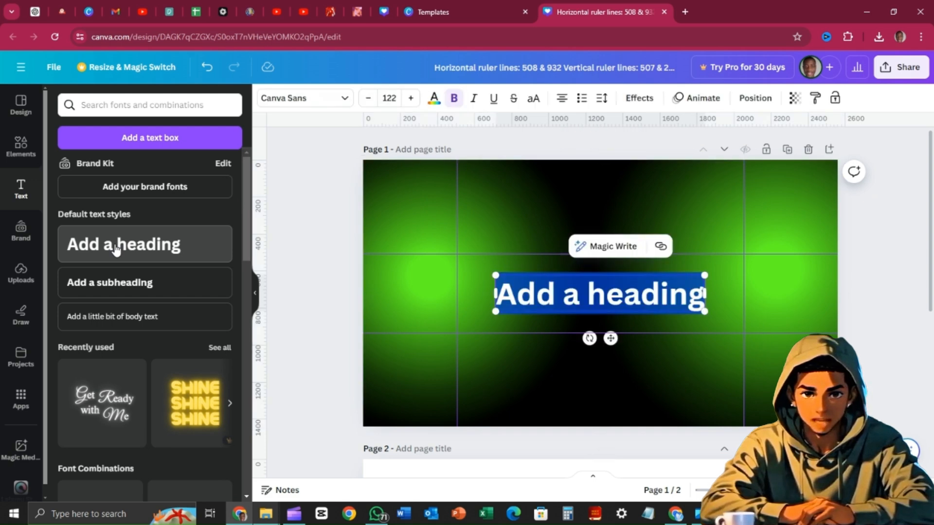
text(GREEN)
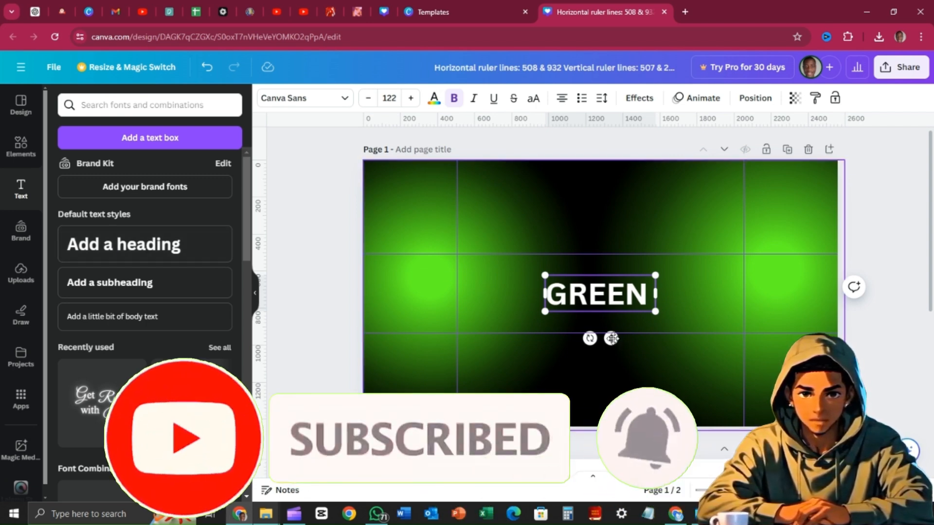
drag(611, 338, 524, 330)
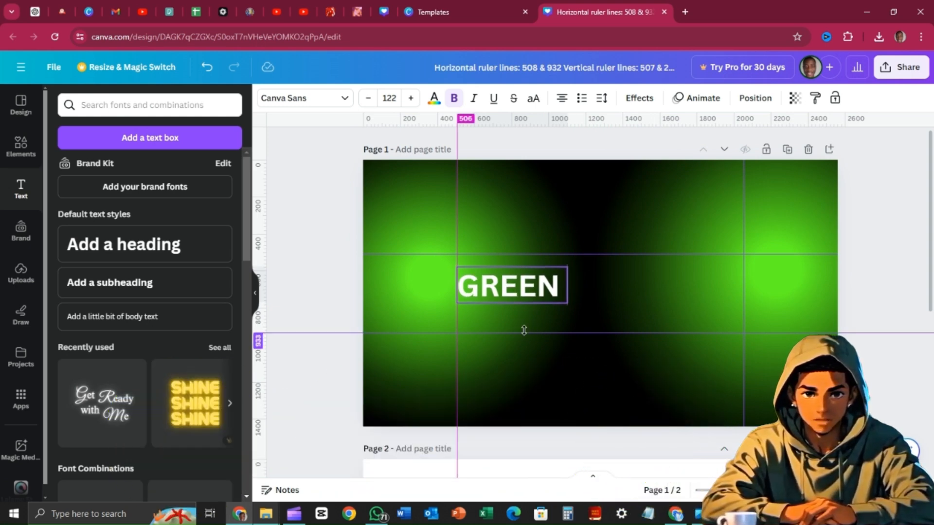
drag(524, 330, 524, 330)
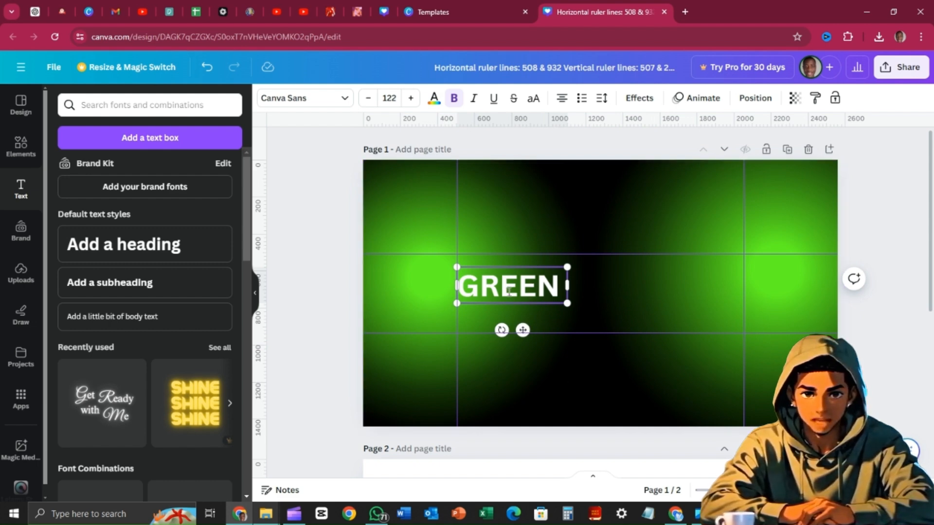
click(487, 214)
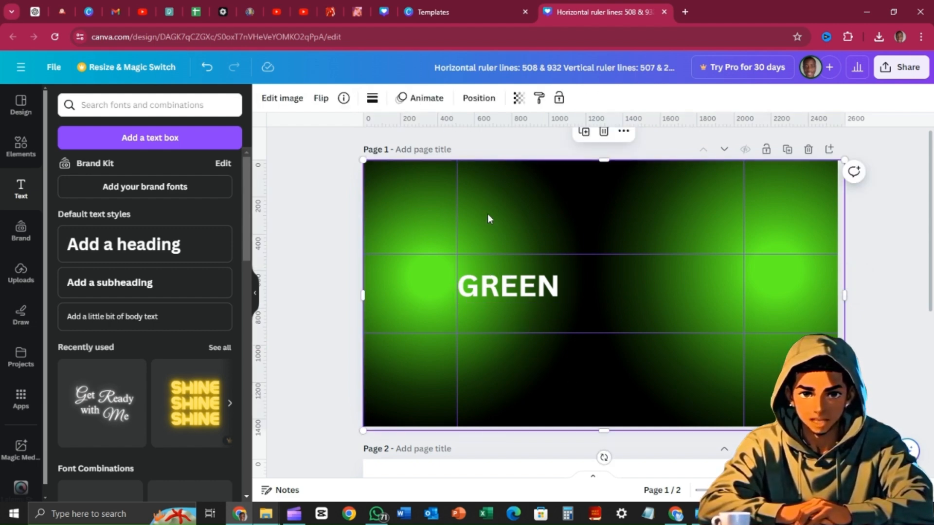
- Duplicate the "GREEN" heading, move the copy to the right side of the middle band, and change its text to "STUDIO"
click(488, 272)
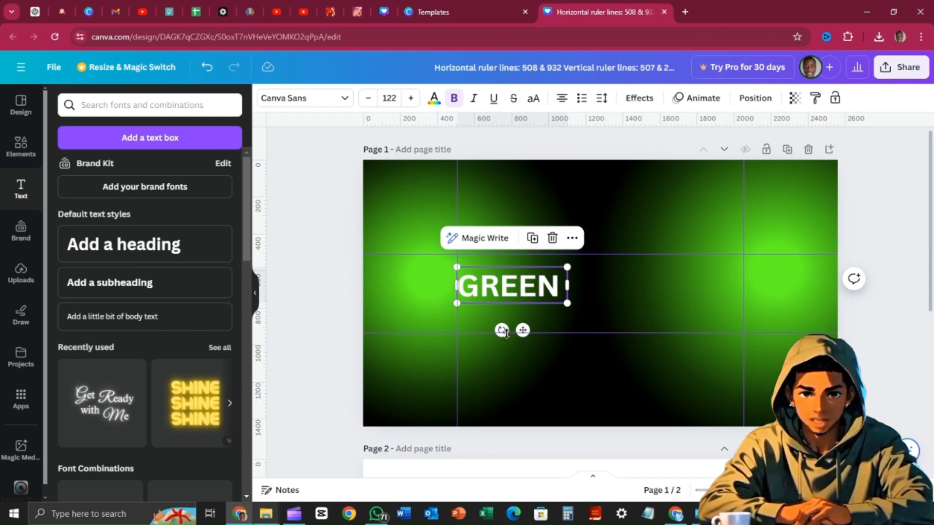
click(532, 238)
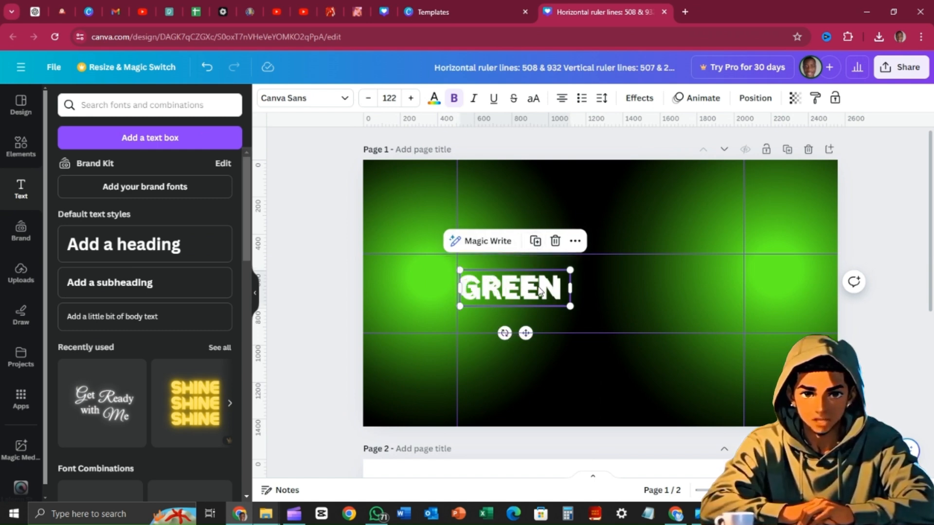
drag(567, 289, 682, 291)
double_click(683, 291)
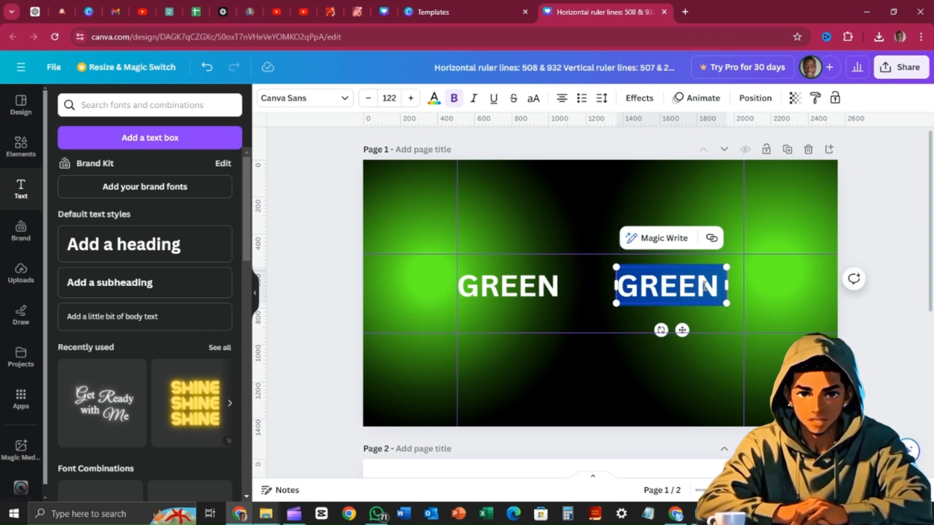
text(STUDIO)
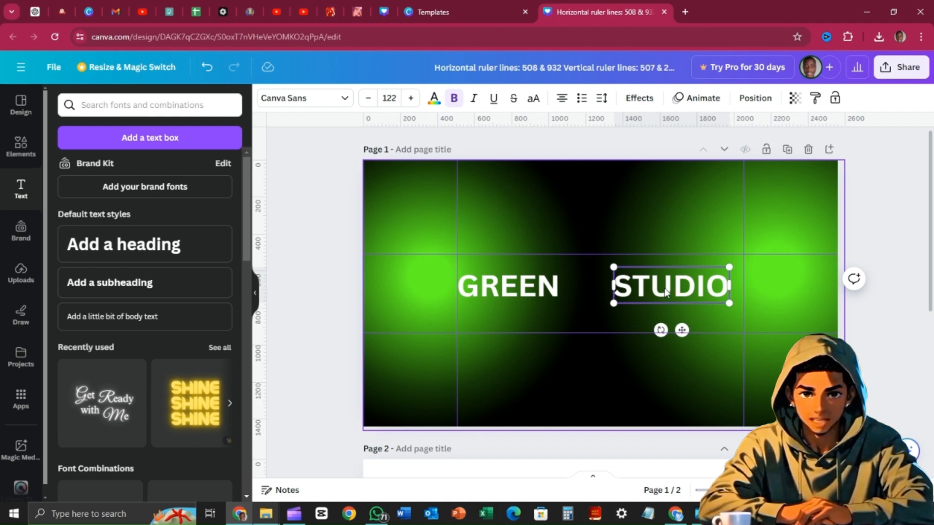
click(653, 327)
- Colour both the "GREEN" and "STUDIO" headings with the bright green #59e120 from the photo colours
click(520, 288)
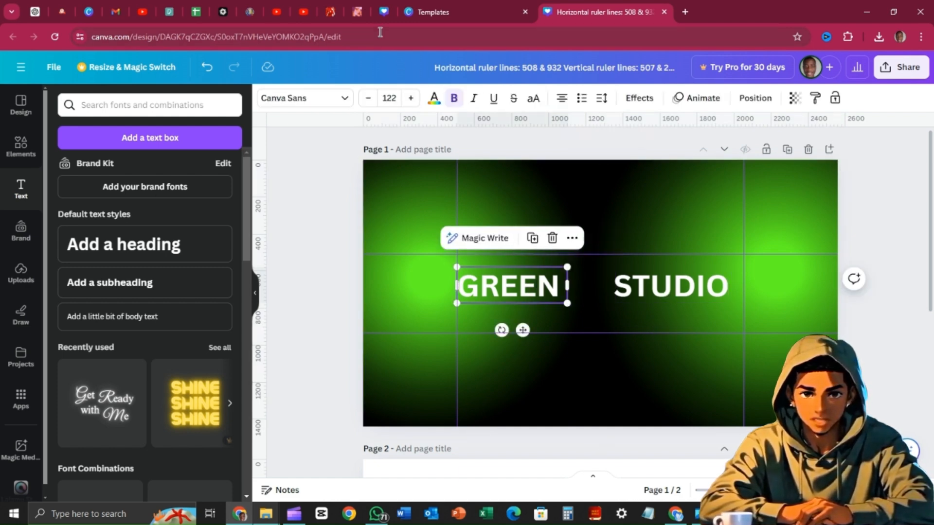
click(433, 99)
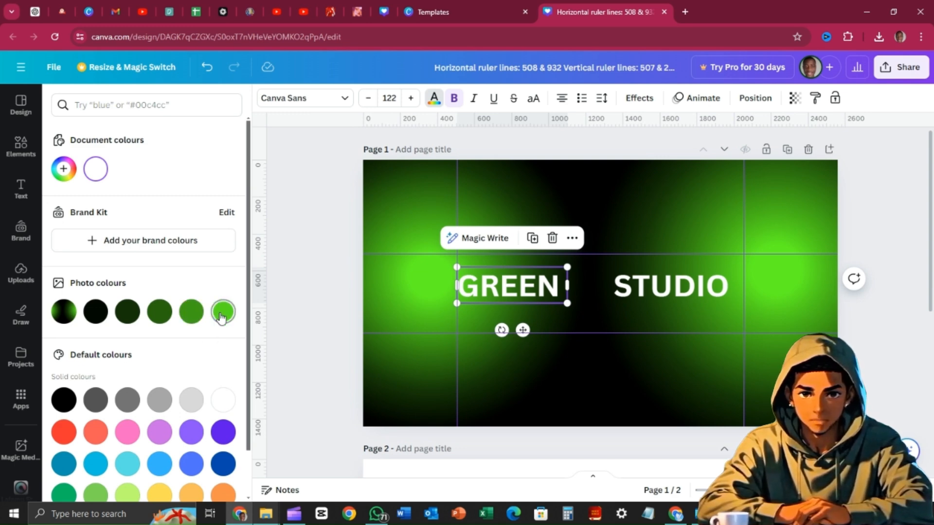
click(222, 317)
click(195, 315)
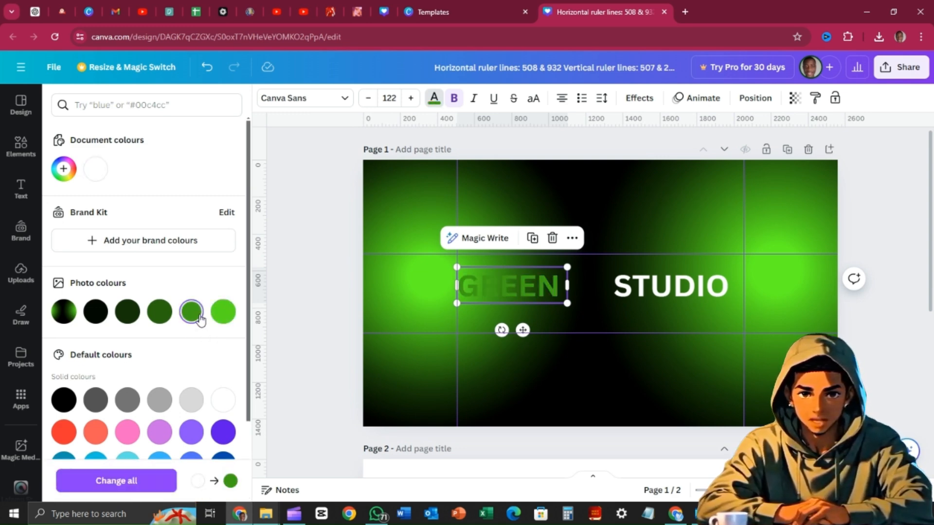
click(647, 287)
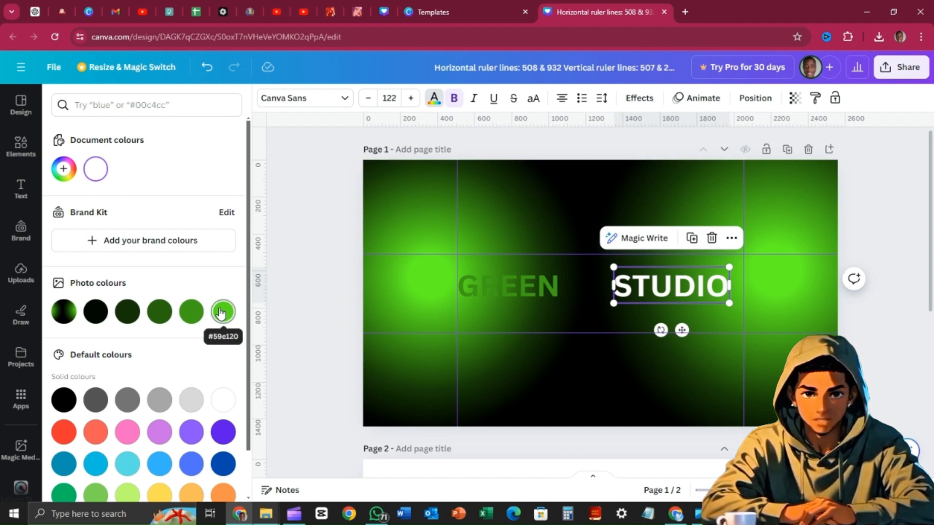
click(221, 313)
click(525, 293)
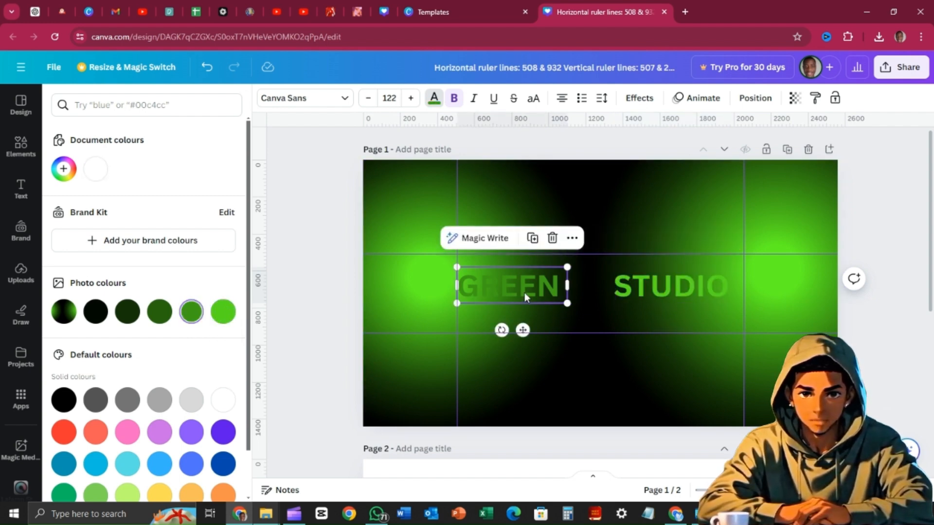
click(223, 313)
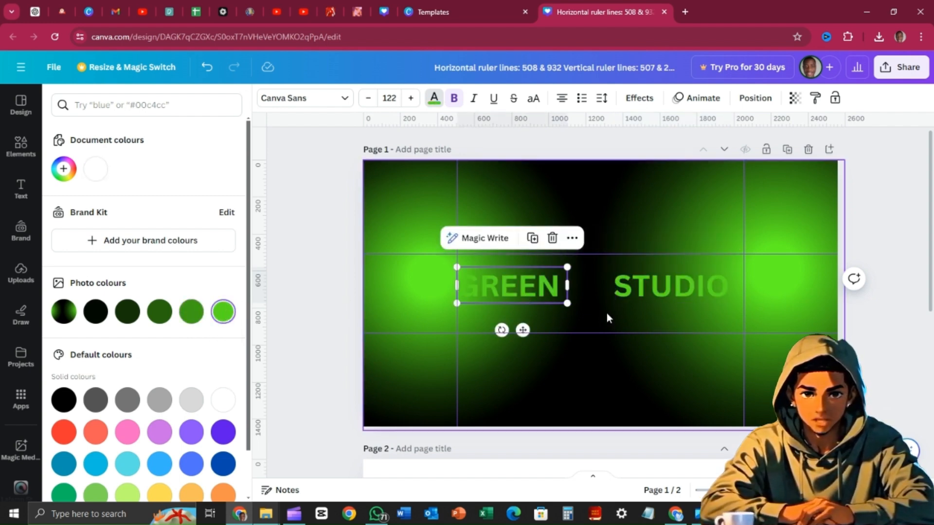
- Move the "STUDIO" heading right until its edge meets the right vertical guide, keeping it level with "GREEN"
click(656, 287)
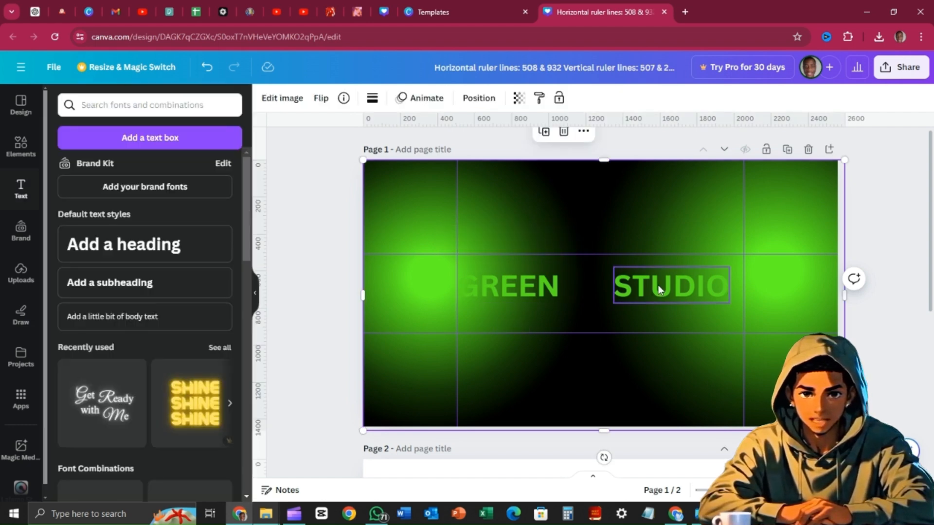
click(659, 285)
drag(661, 284, 675, 285)
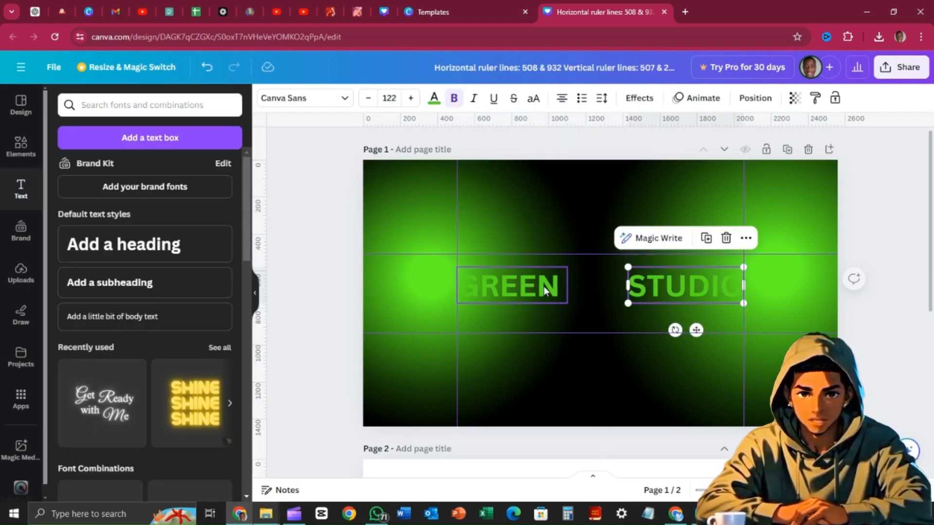
click(537, 285)
drag(536, 286, 535, 284)
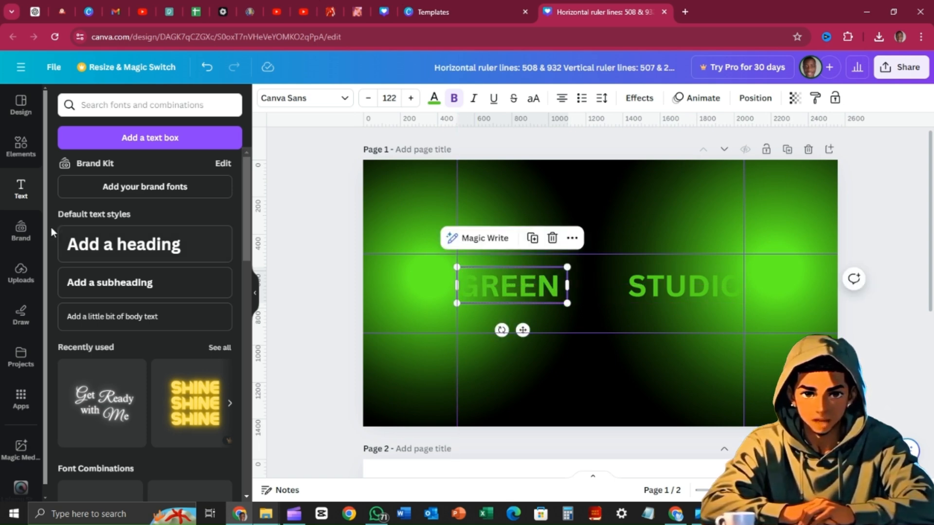
- Add the uploaded hooded character cutout, scale it down, and place it between "GREEN" and "STUDIO" below the upper horizontal guide
click(19, 272)
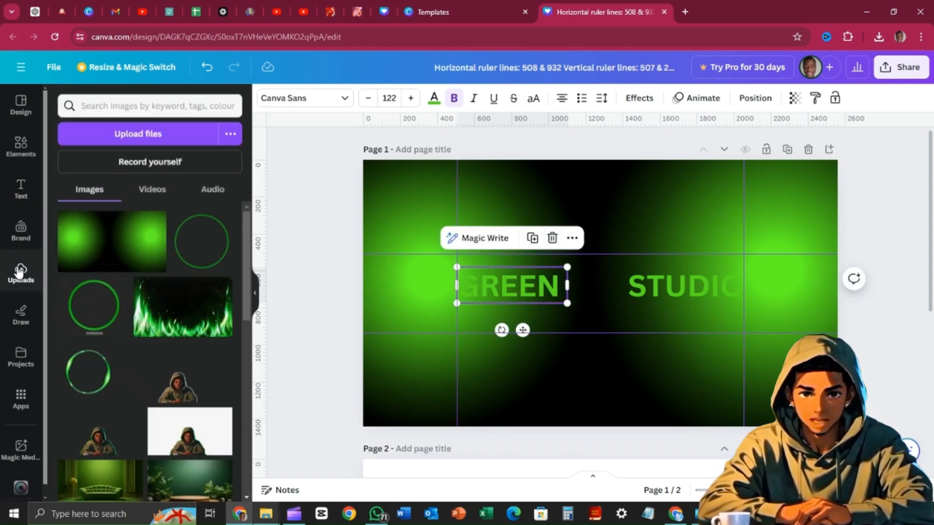
click(95, 433)
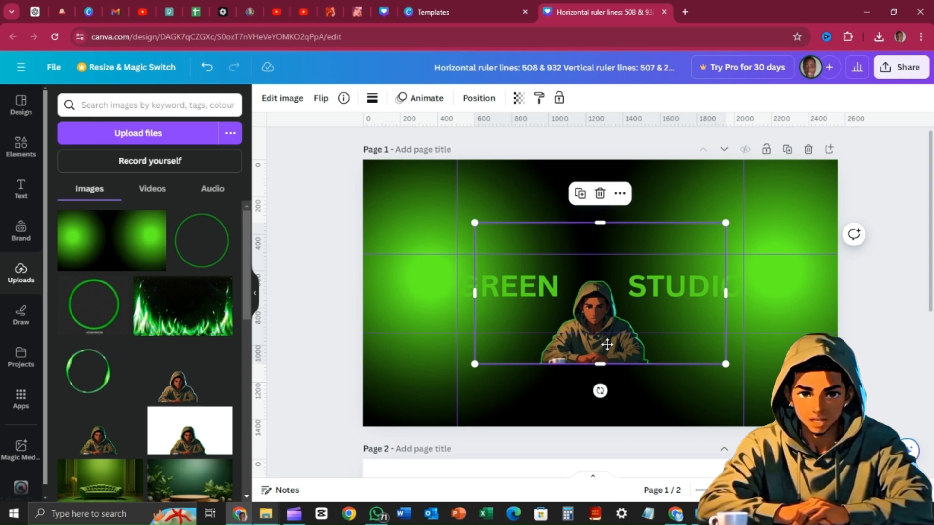
drag(607, 348, 608, 322)
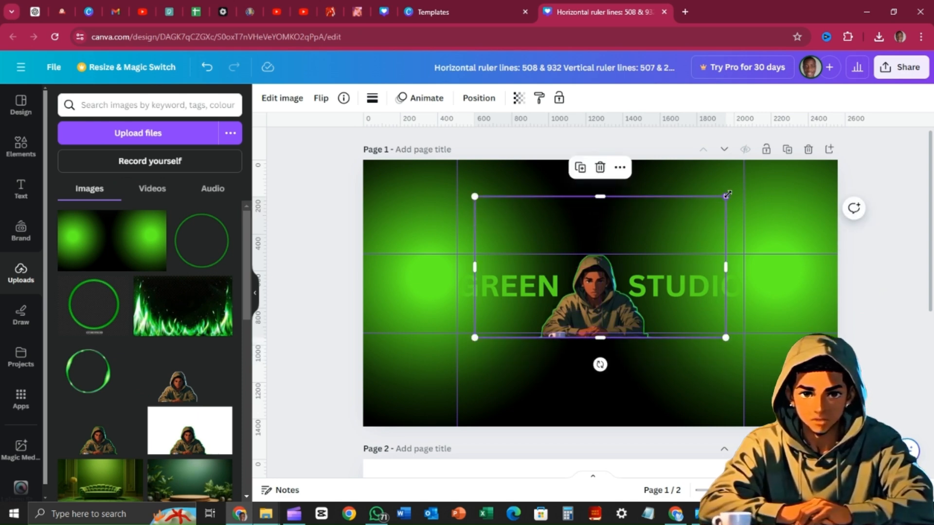
drag(714, 200, 669, 225)
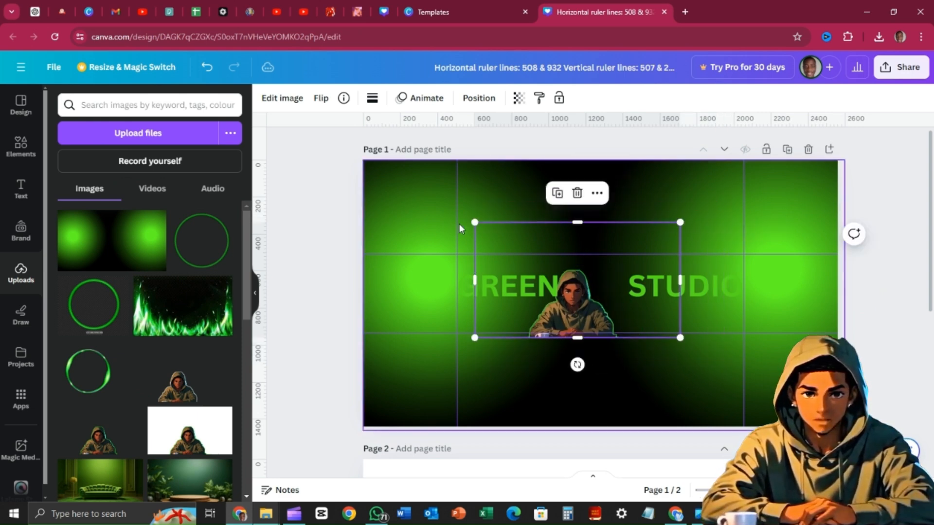
drag(470, 222, 483, 231)
drag(588, 302, 599, 276)
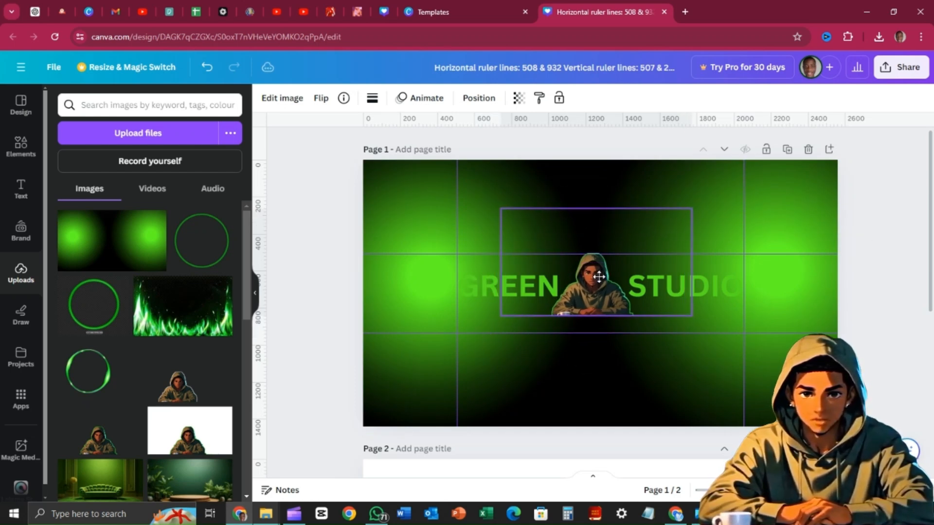
click(543, 369)
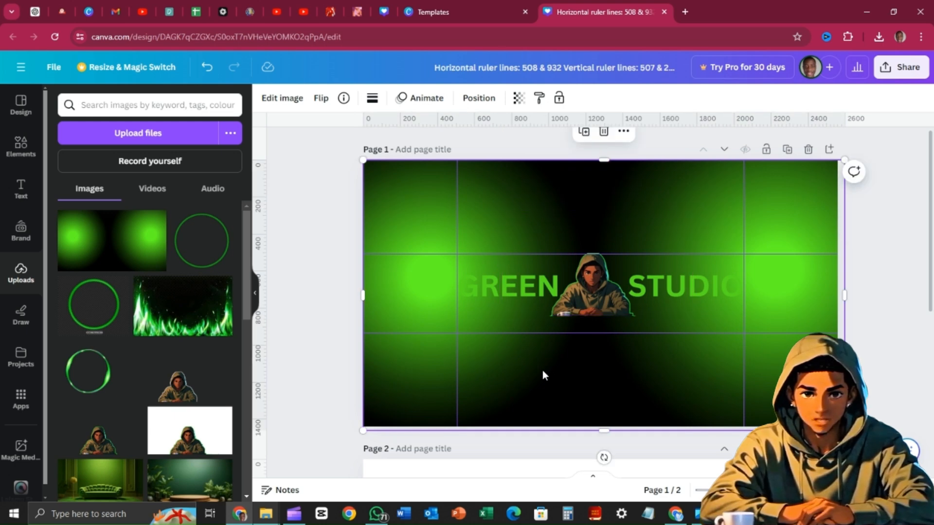
- Shrink the hooded character slightly more and re-centre it between the two headings
click(527, 286)
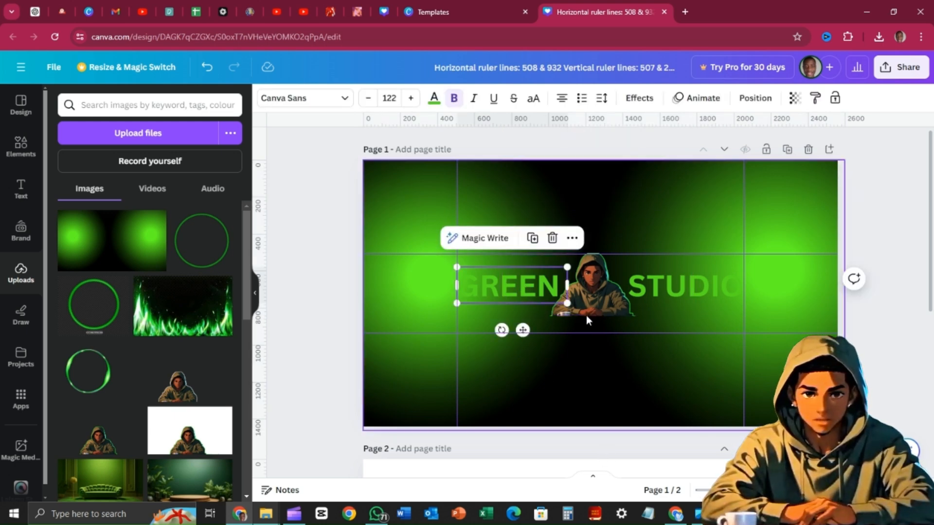
click(690, 211)
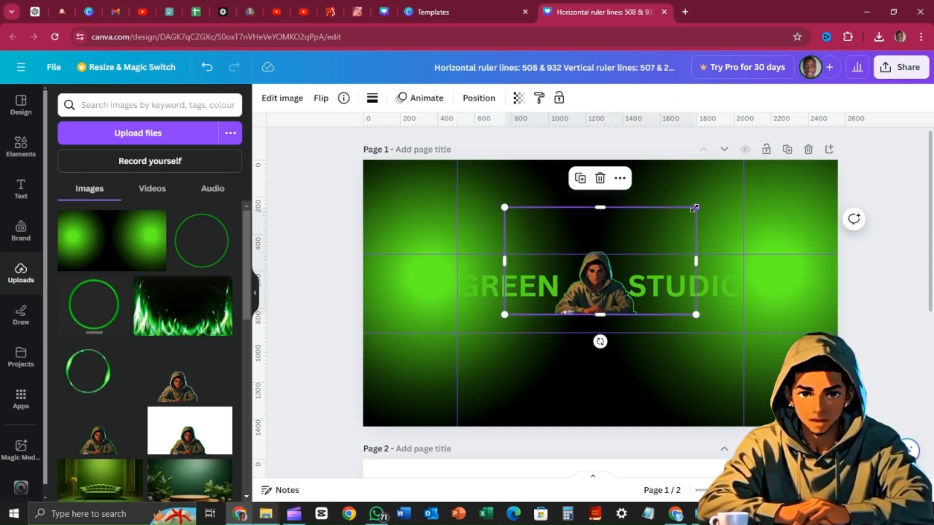
drag(691, 208, 686, 212)
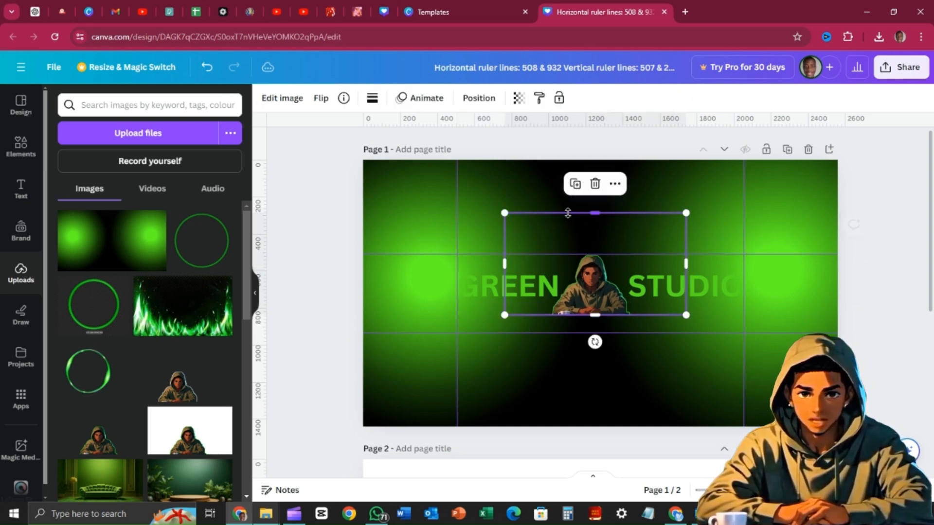
drag(509, 213, 509, 215)
drag(612, 293, 612, 291)
click(506, 383)
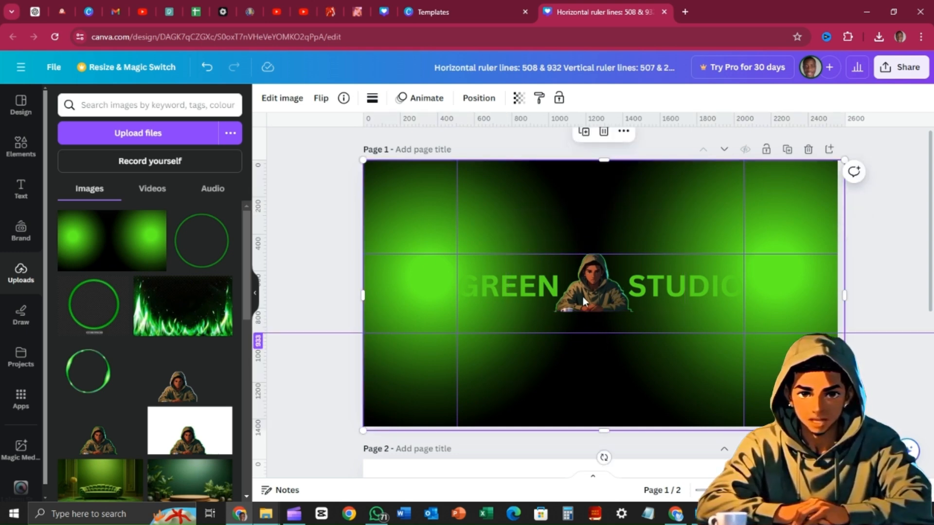
- Add a subheading reading "TRANSFORM YOUR CREATIVITY" to the banner
click(18, 192)
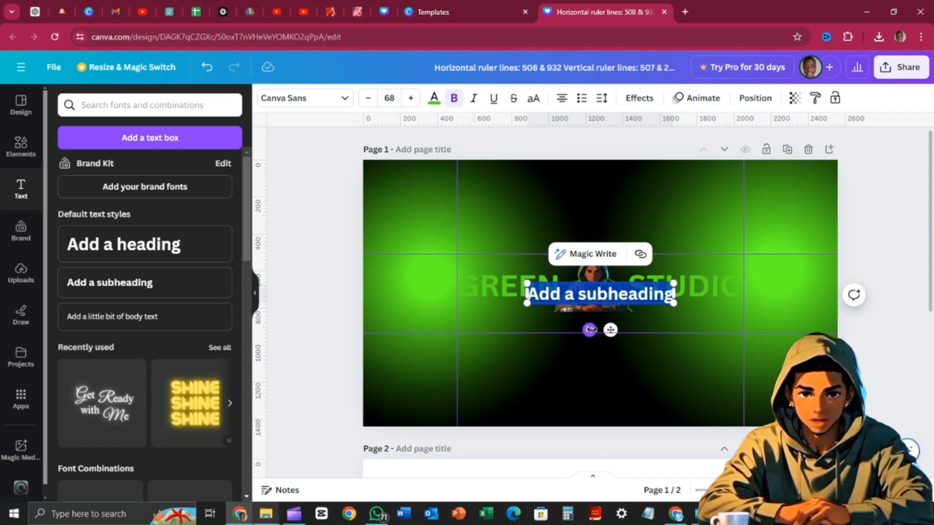
text(TRA)
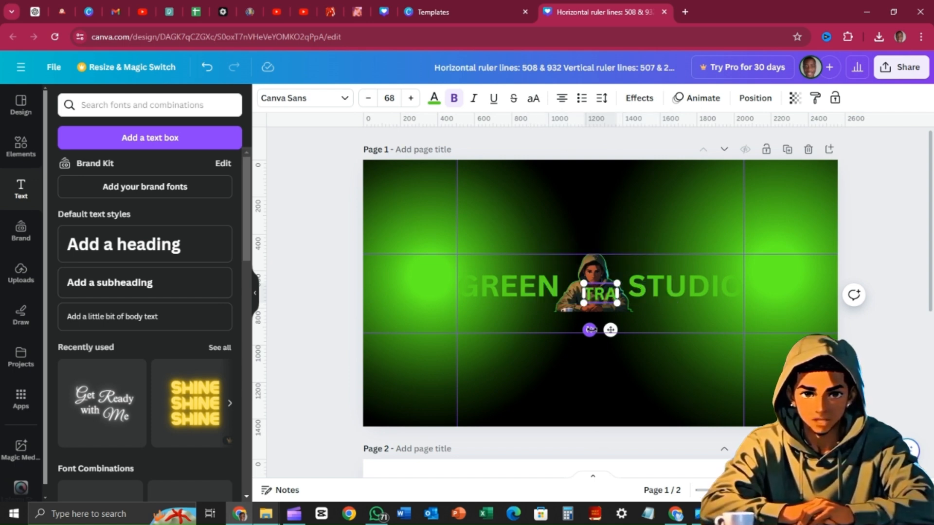
text(NSFORM)
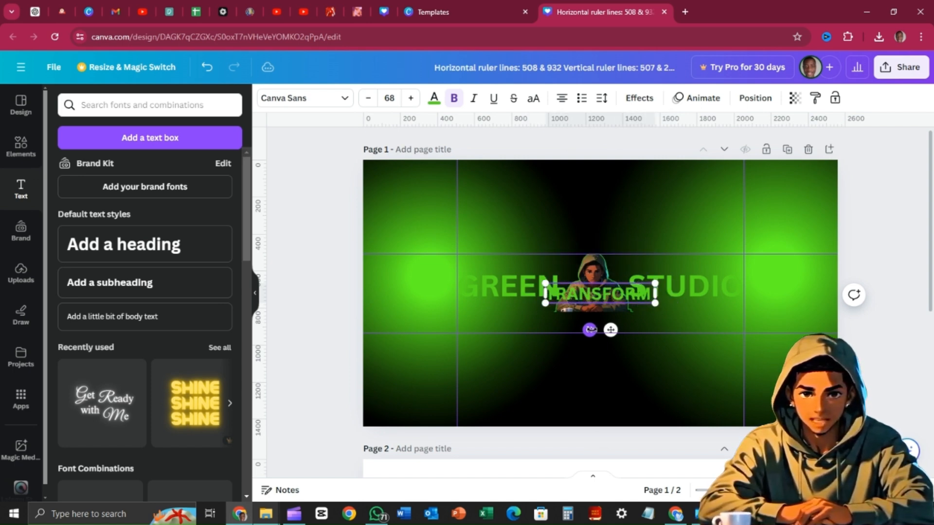
text( YOUR C)
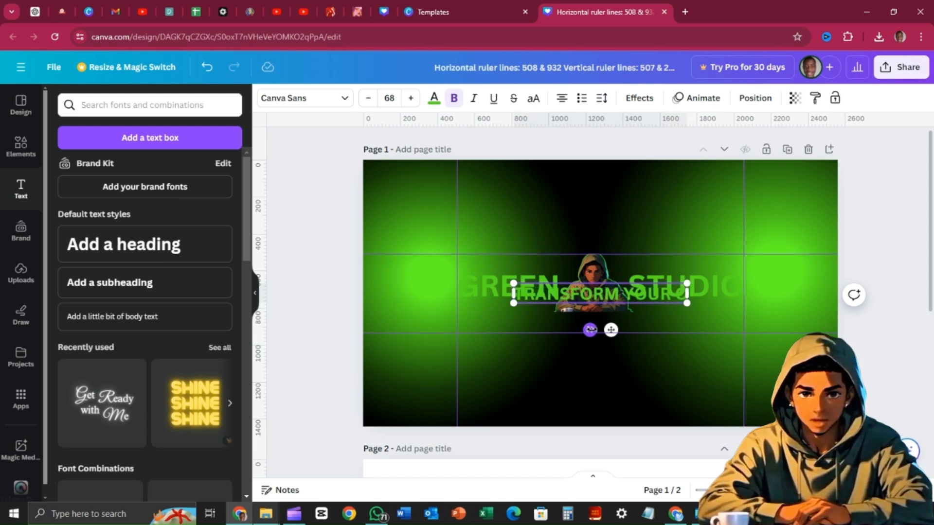
text(REAT)
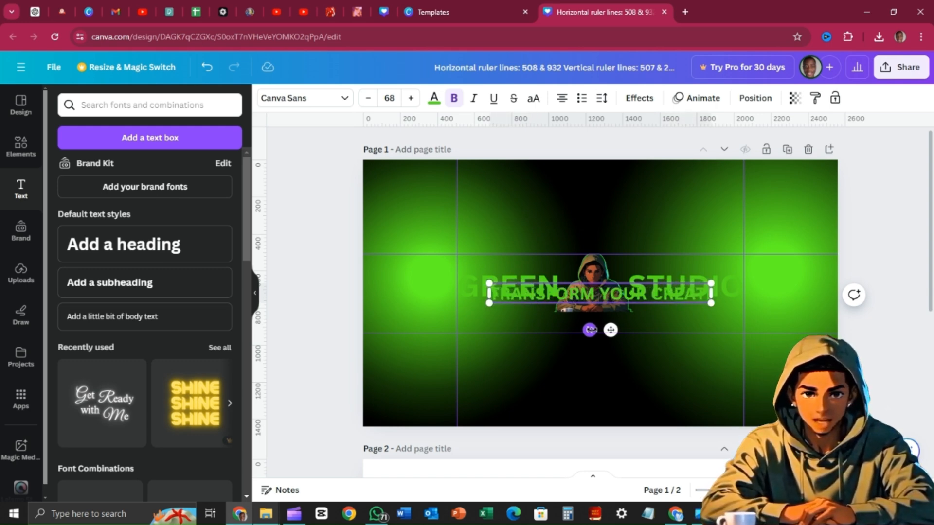
text(IVIT)
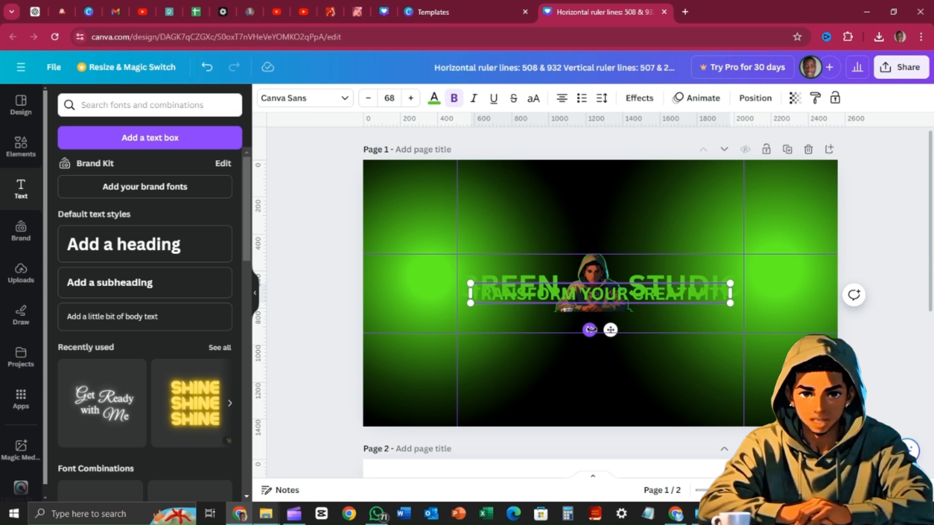
- Reduce the subheading's font size to 55 and centre it under the hooded character, just above the lower horizontal guide
click(367, 98)
click(367, 97)
click(367, 97)
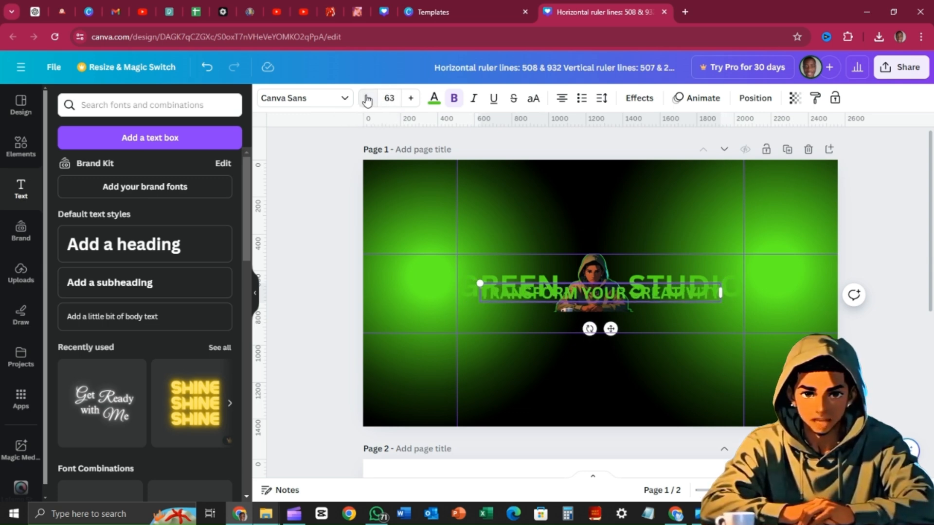
click(367, 98)
click(367, 98)
click(367, 98)
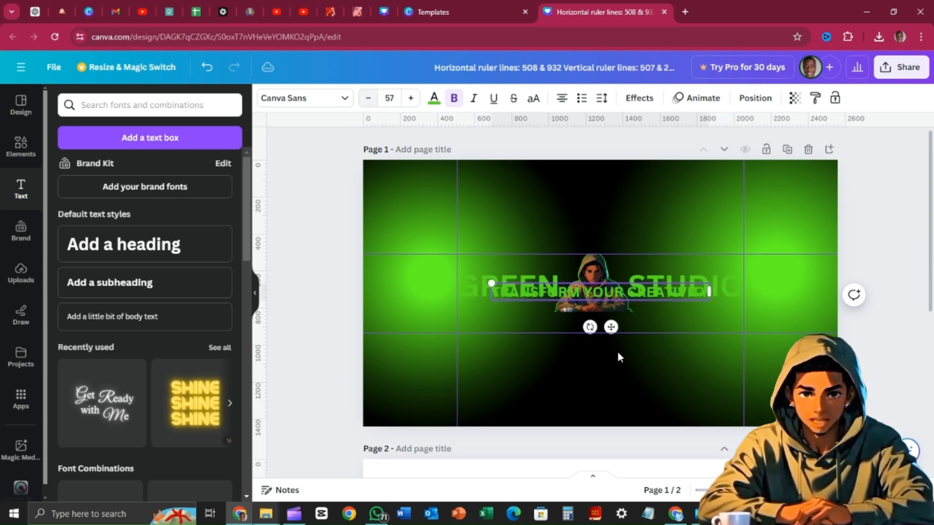
drag(609, 328, 605, 356)
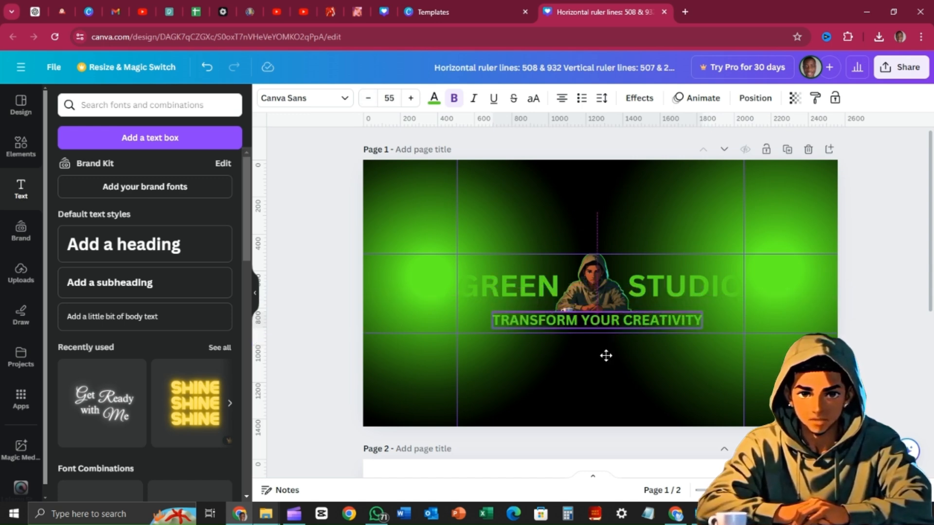
- Colour the whole "TRANSFORM YOUR CREATIVITY" subheading white (#ffffff) from the document colours
click(435, 99)
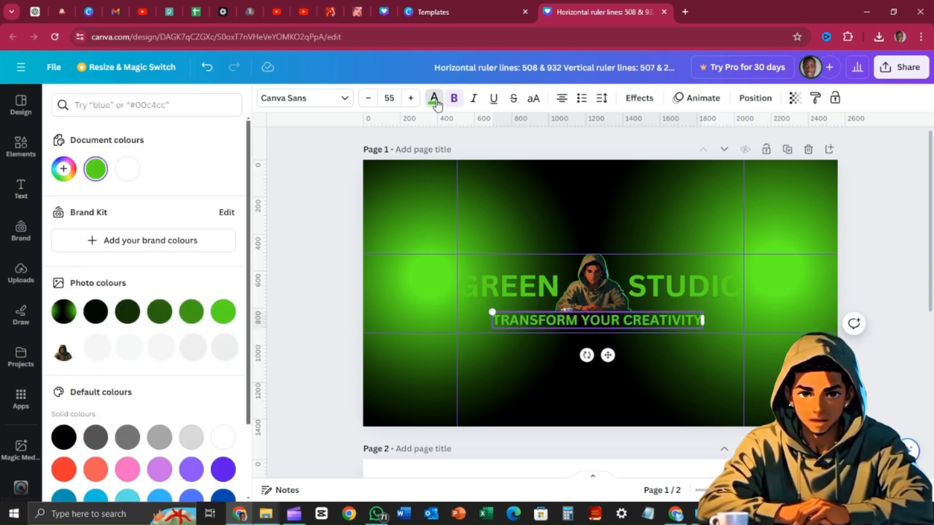
click(127, 170)
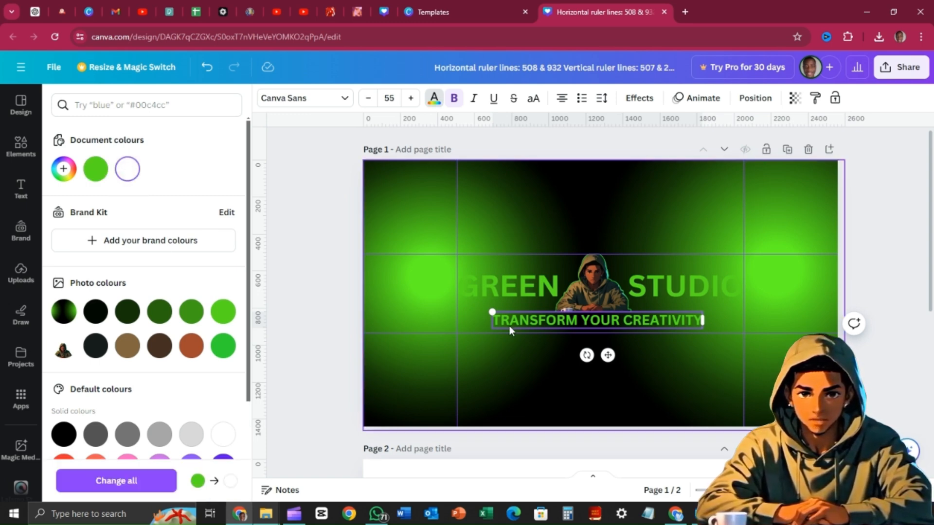
click(498, 318)
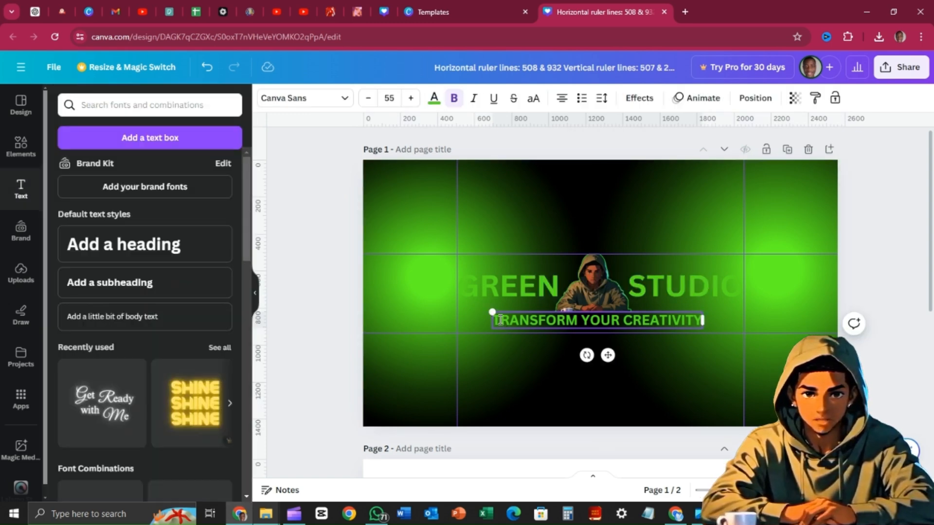
drag(499, 317, 698, 326)
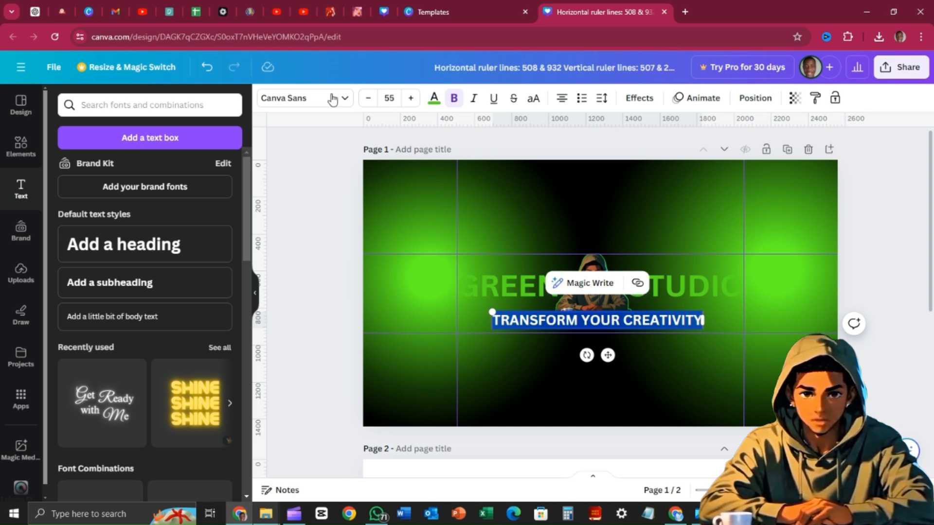
click(433, 97)
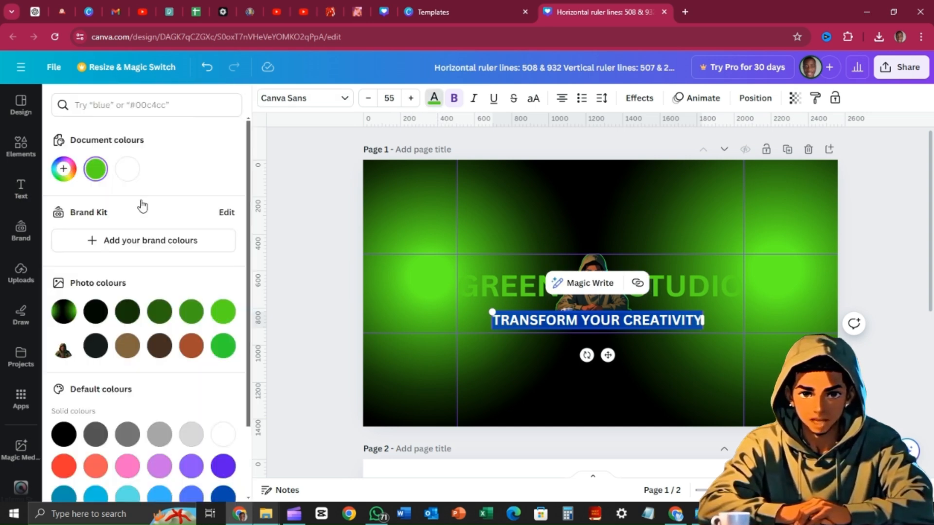
click(127, 170)
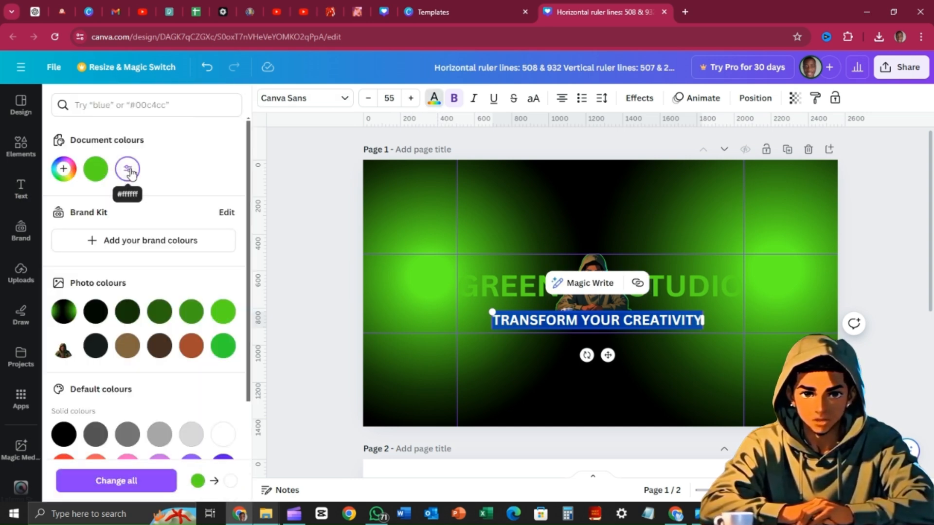
click(517, 363)
click(535, 291)
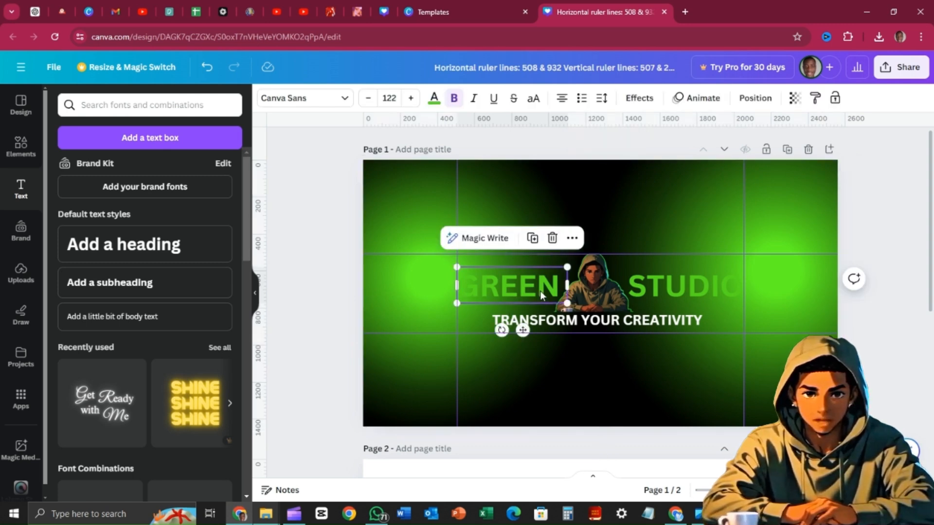
click(707, 290)
click(594, 370)
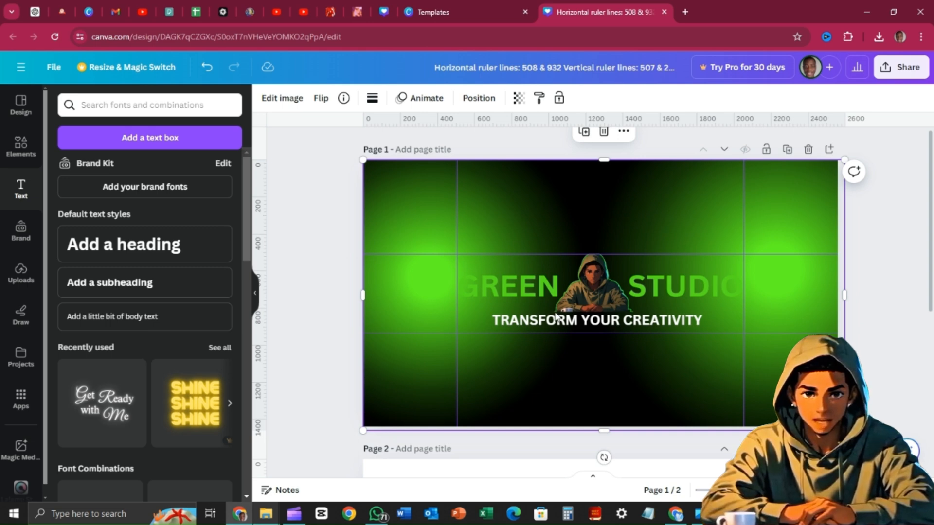
- Rename the design "MY BANNER 01"
click(669, 69)
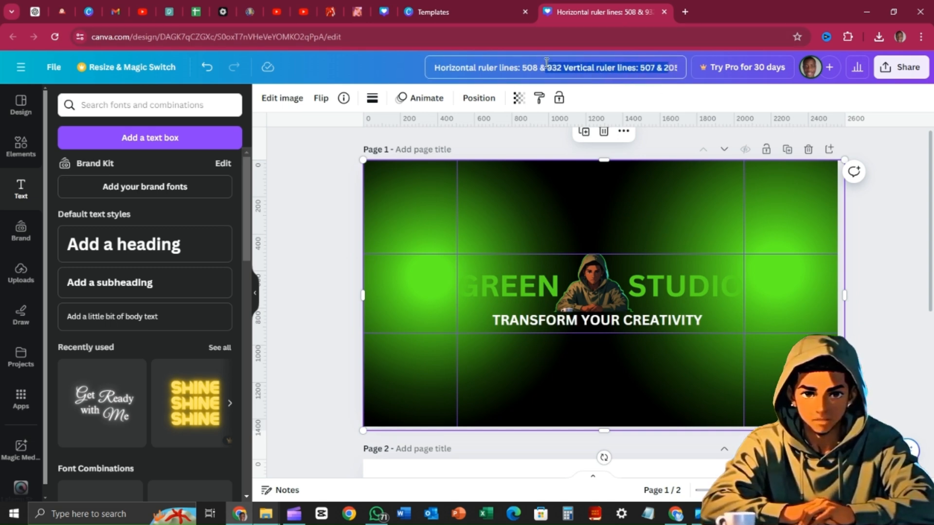
key(ctrl+a)
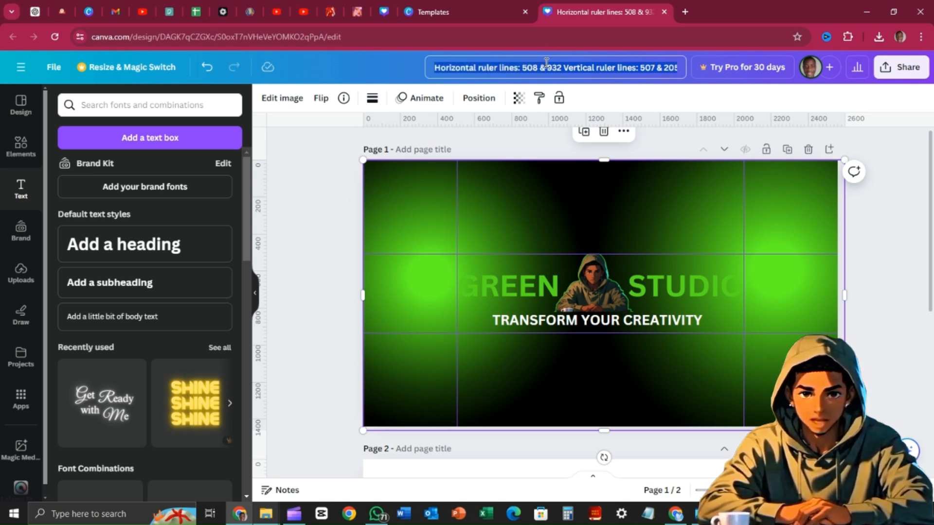
key(BackSpace)
text(MY)
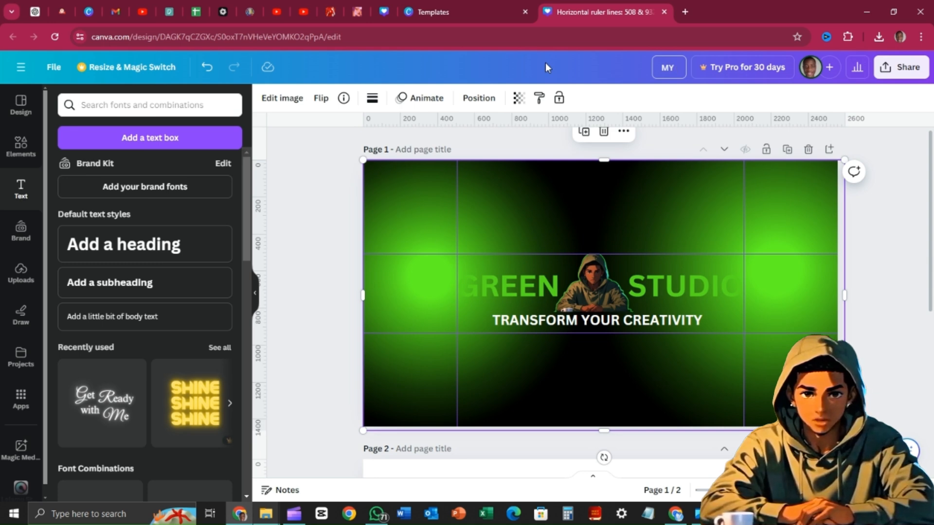
text( BANNER)
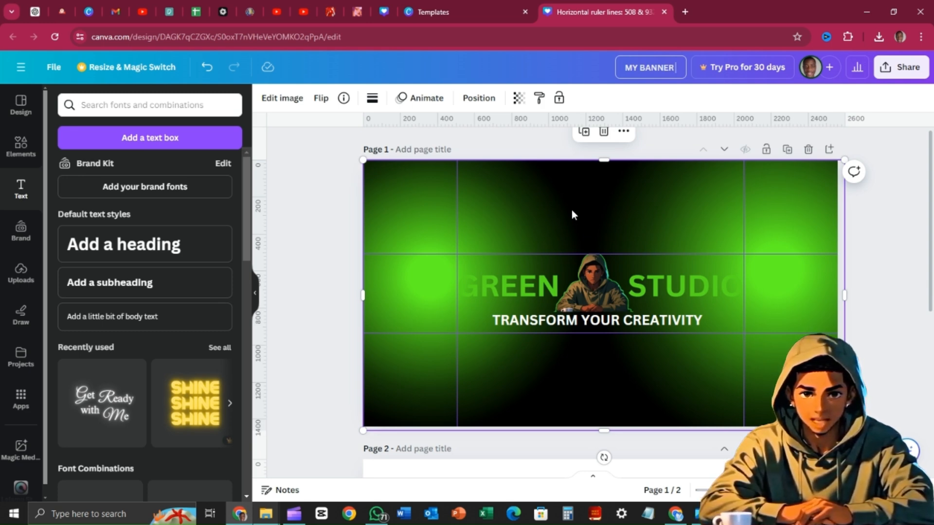
text(01)
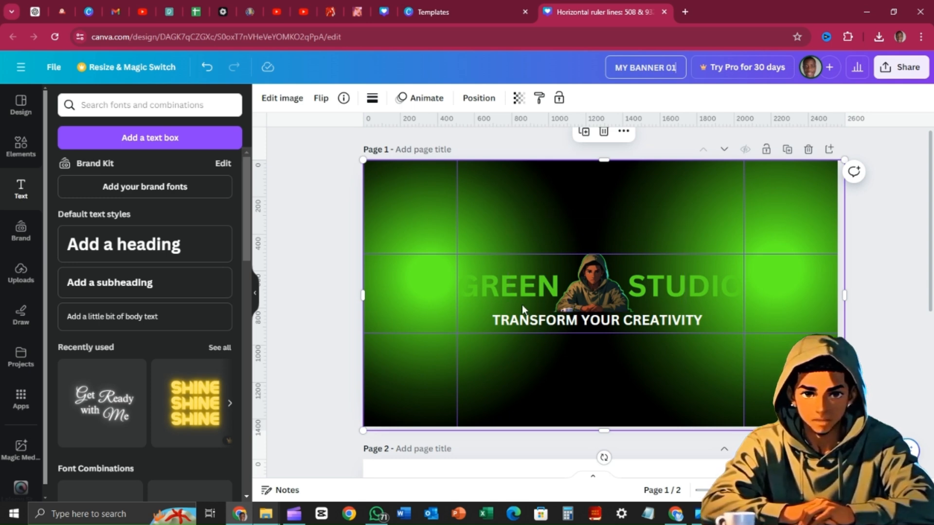
- Set the "GREEN" heading's font to DM Sans and the "STUDIO" heading's font to Montserrat
click(510, 285)
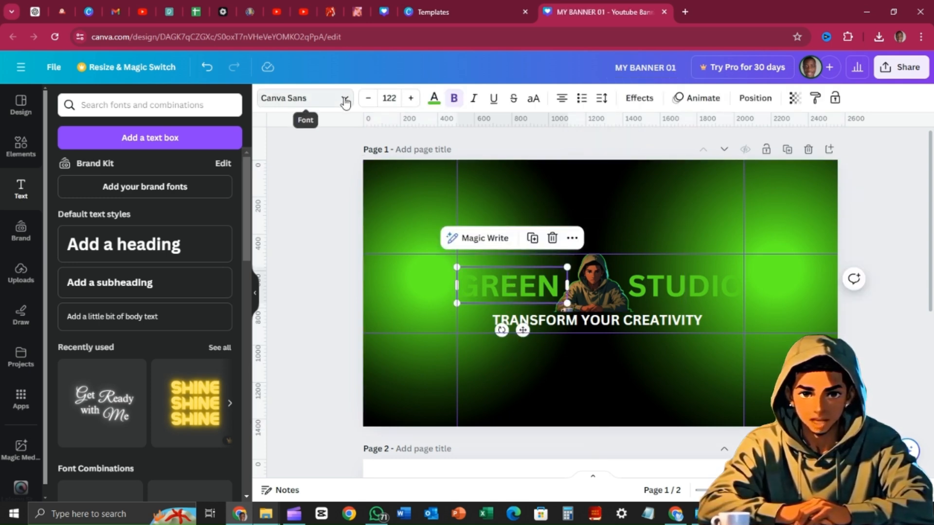
click(344, 97)
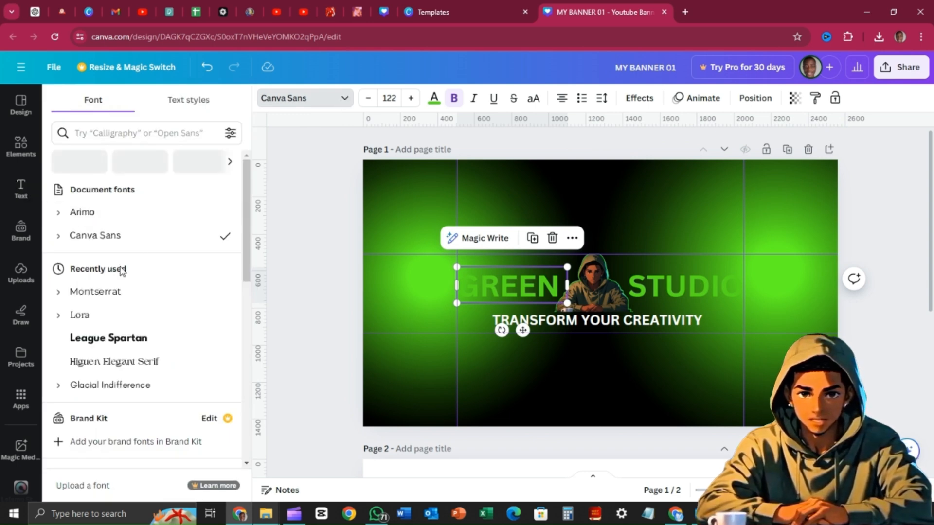
click(110, 294)
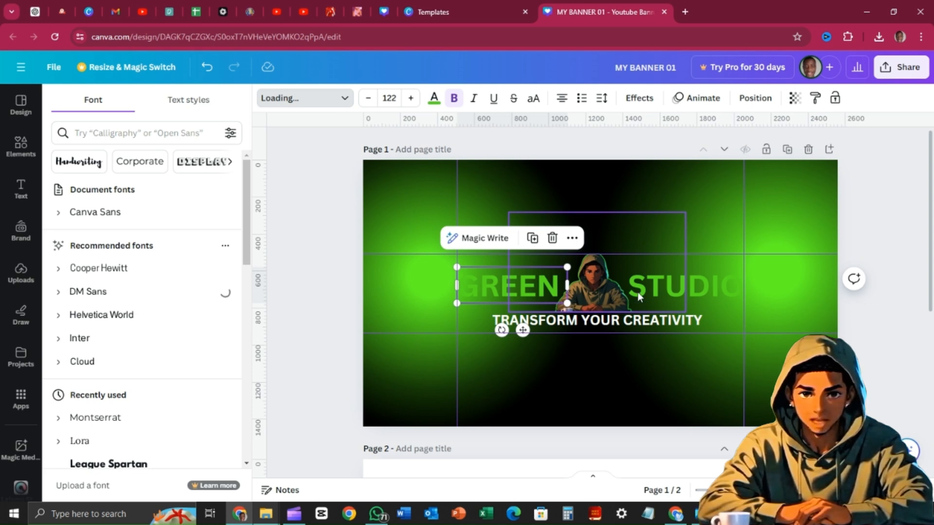
click(704, 284)
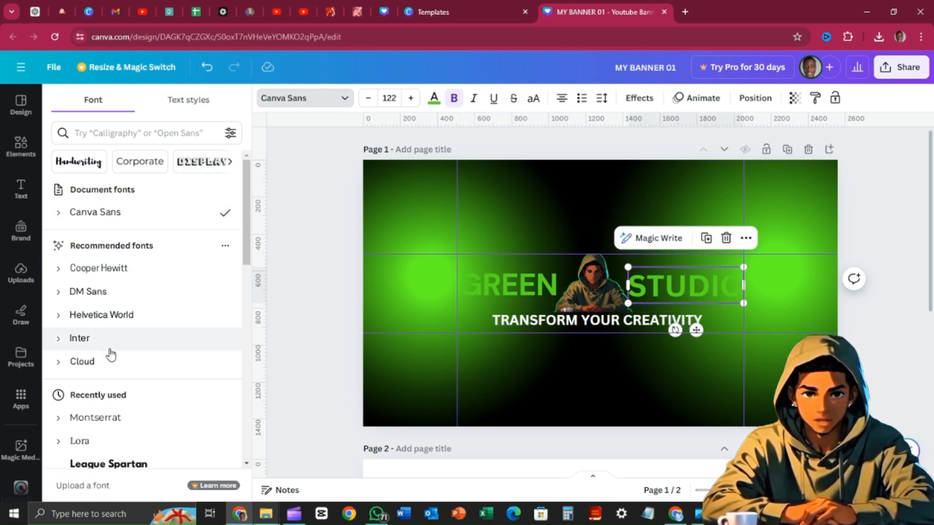
click(108, 419)
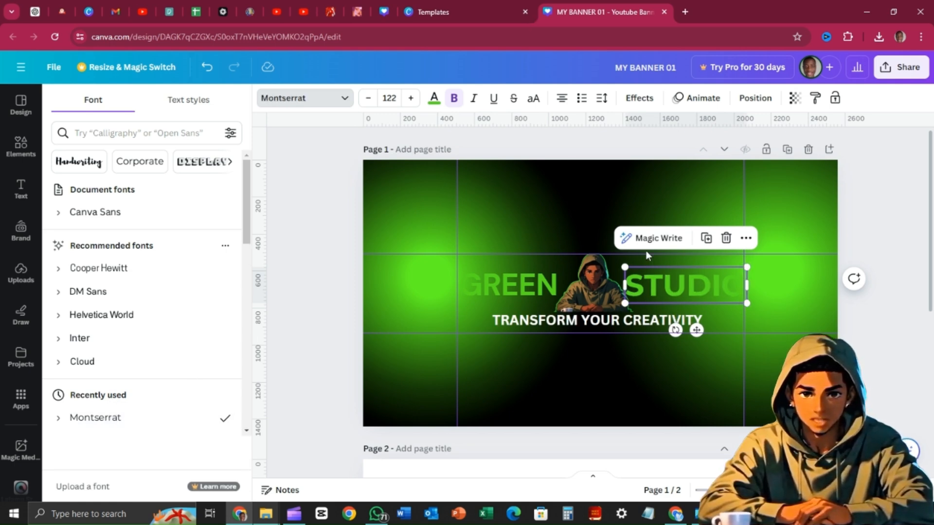
- Change the "TRANSFORM YOUR CREATIVITY" subheading's font to Montserrat
click(595, 322)
click(553, 320)
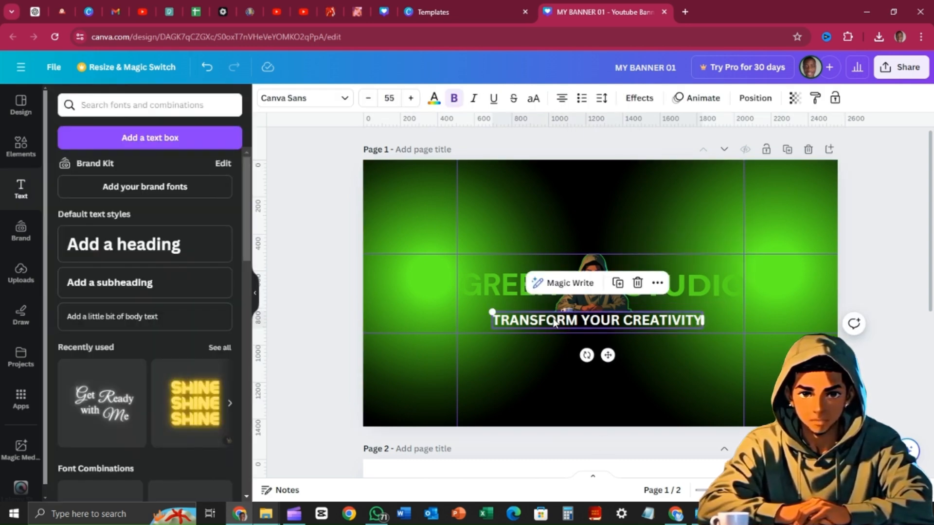
click(345, 99)
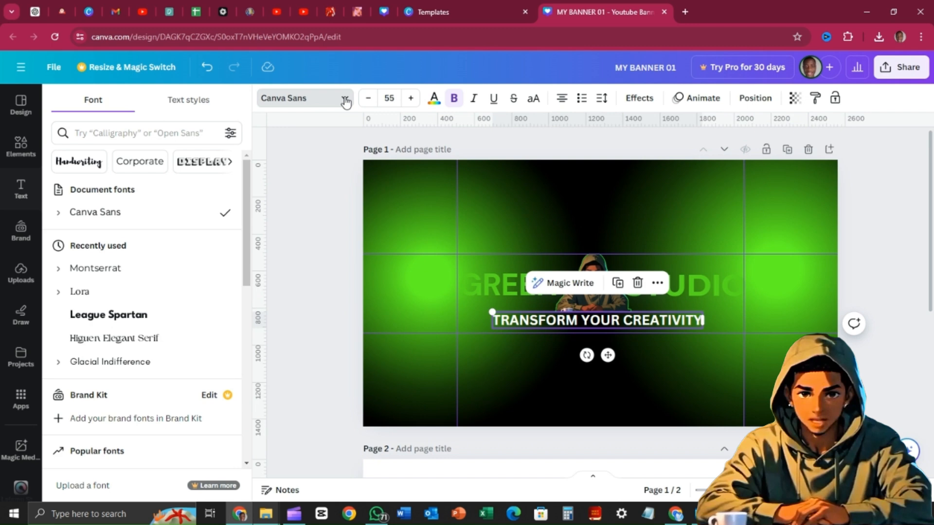
click(115, 260)
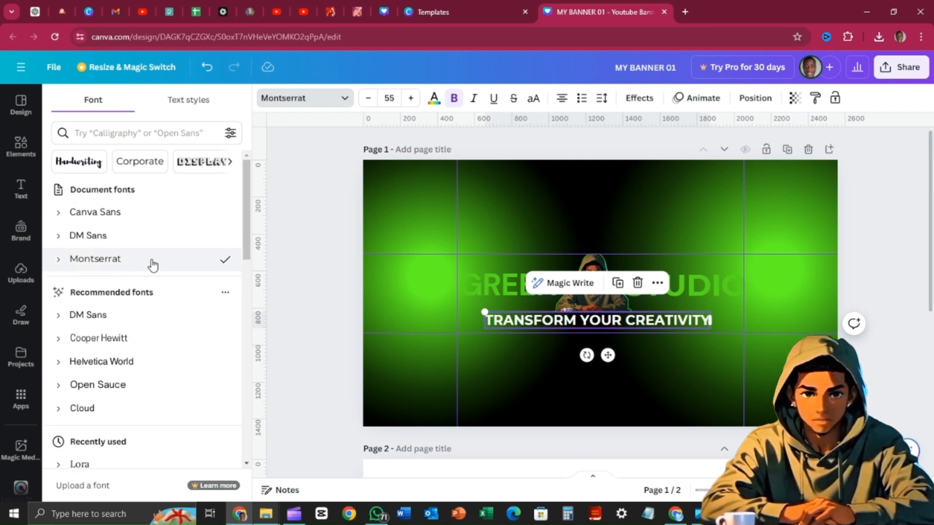
click(503, 373)
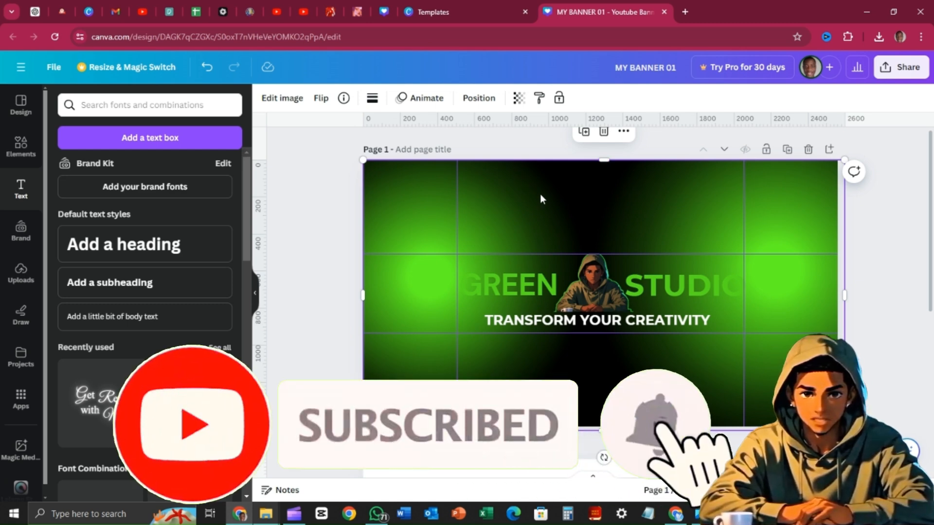
- Download only page 1 of the banner design as a PNG file
click(907, 71)
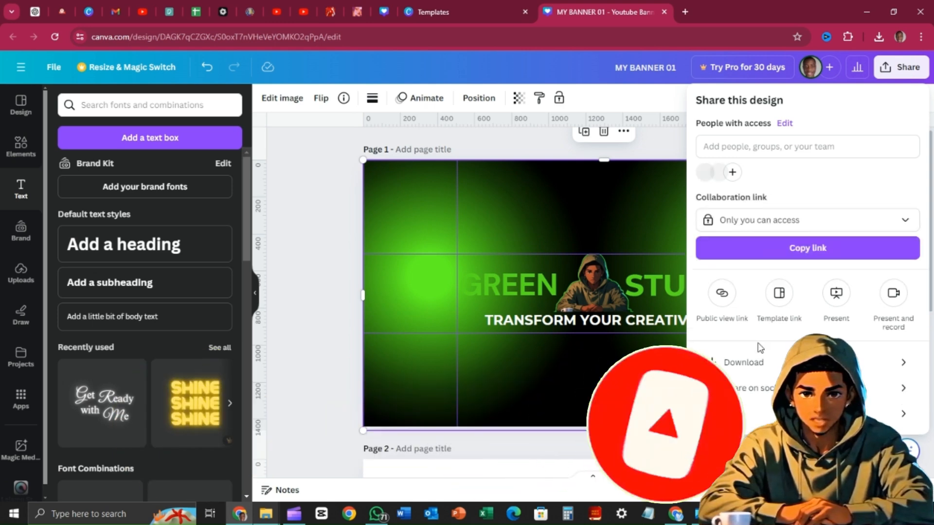
click(740, 366)
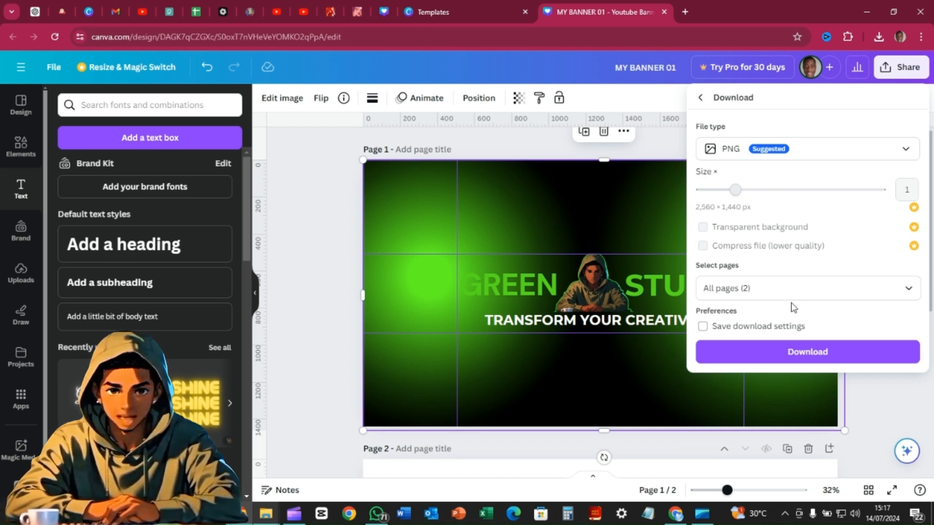
click(907, 289)
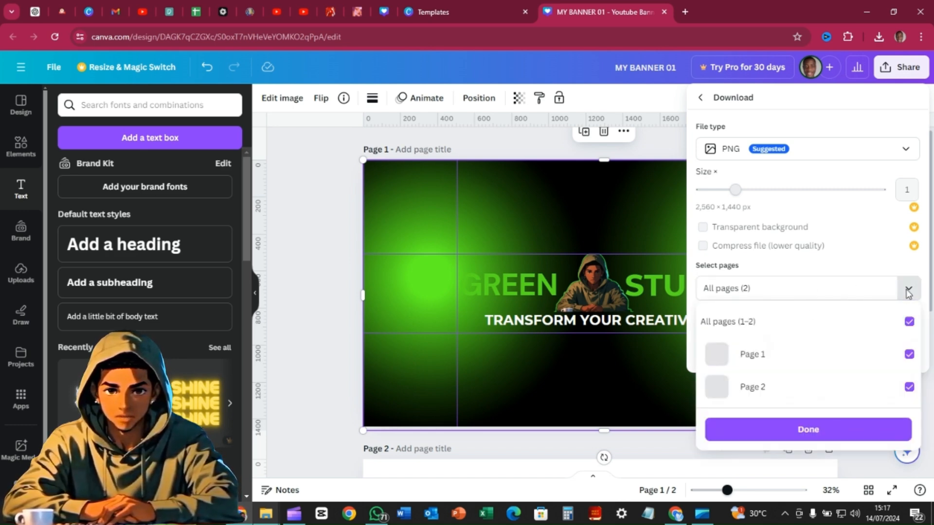
click(909, 387)
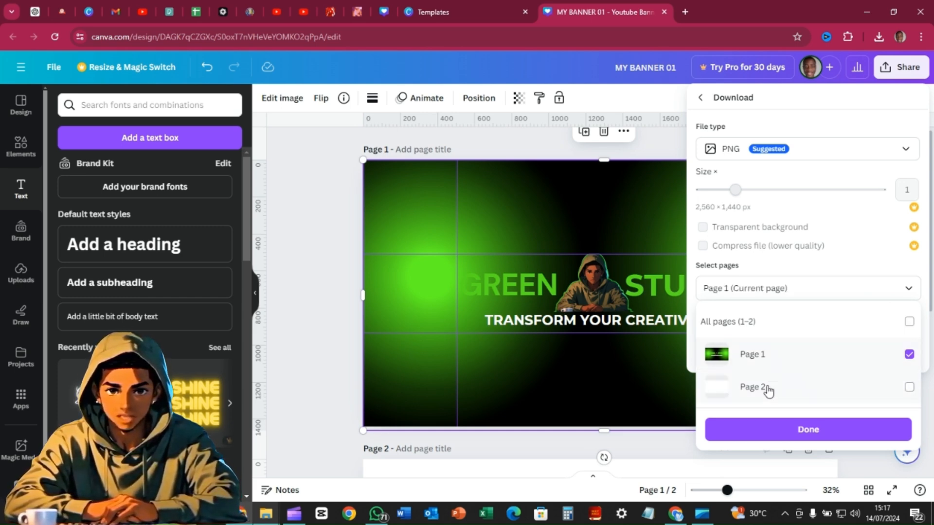
click(793, 430)
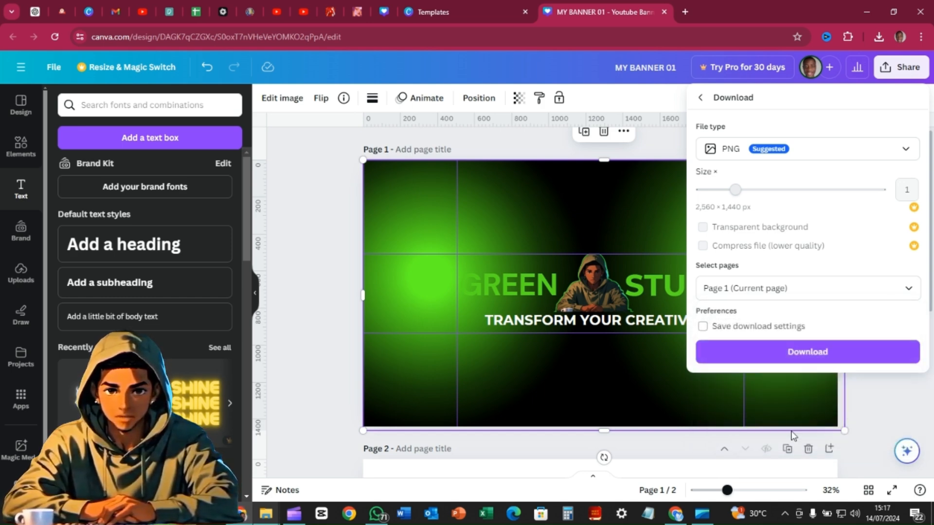
click(791, 361)
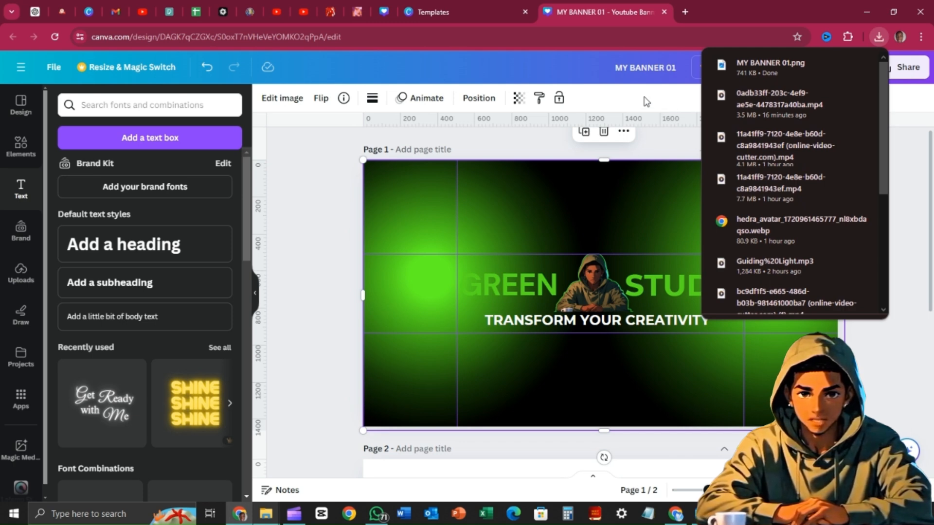
click(582, 192)
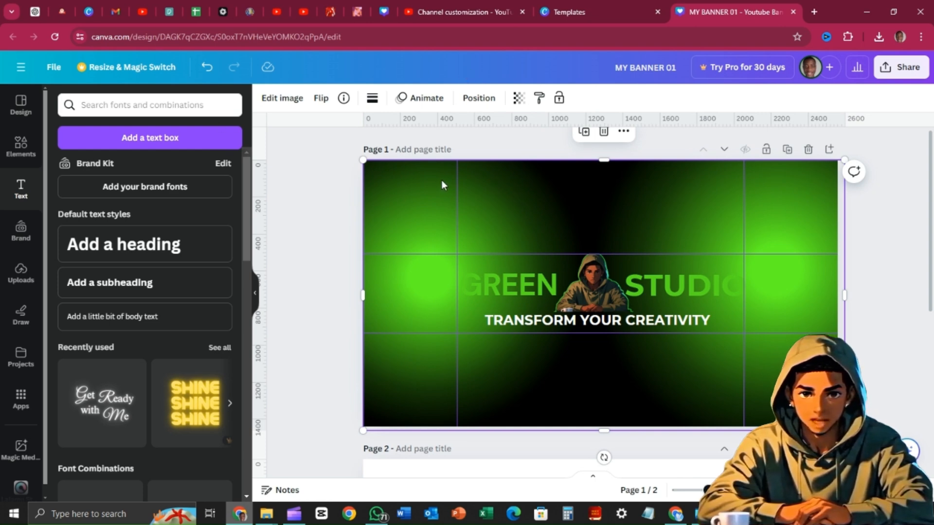
- Return to the Canva home page and search the templates for "YOUTUBE LOGO"
click(21, 72)
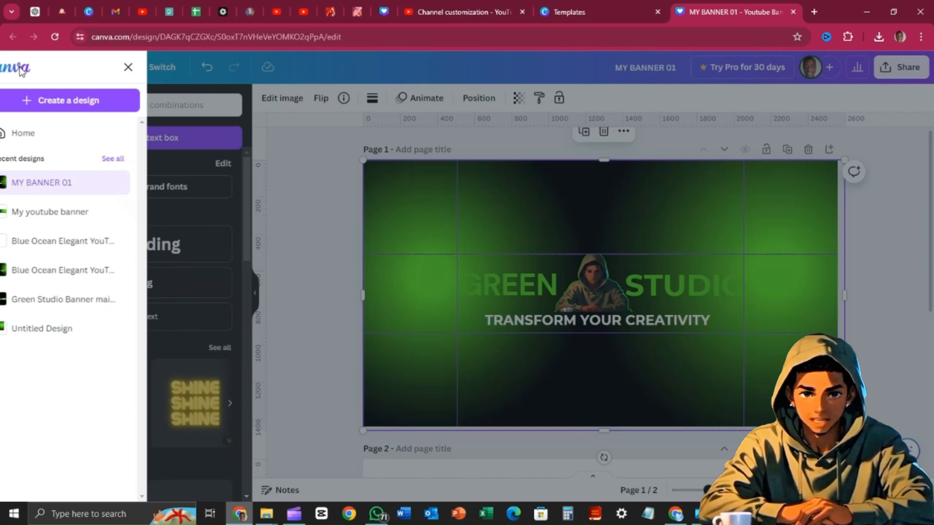
click(26, 133)
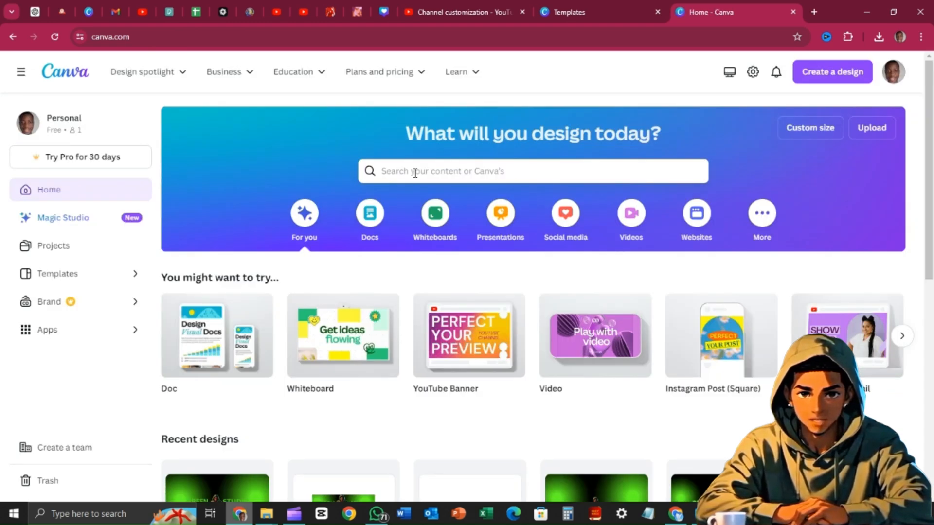
click(415, 173)
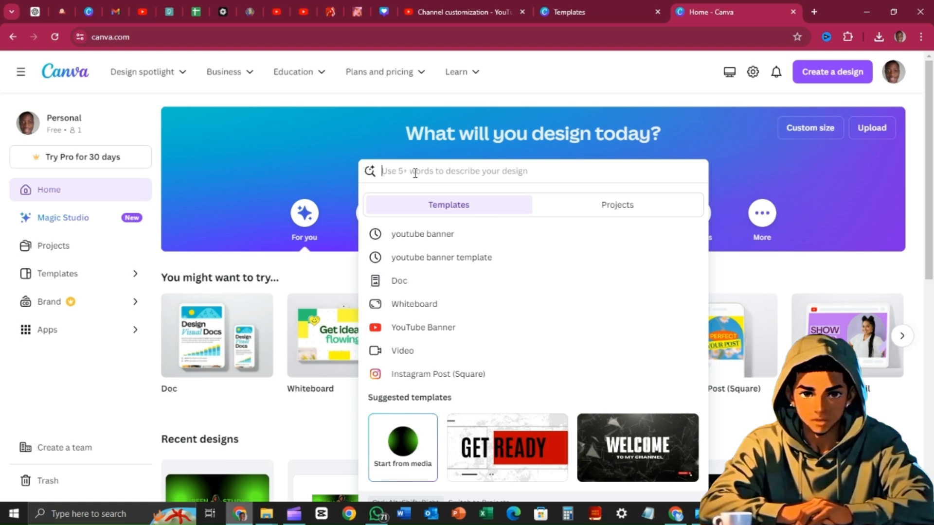
text(YOUT)
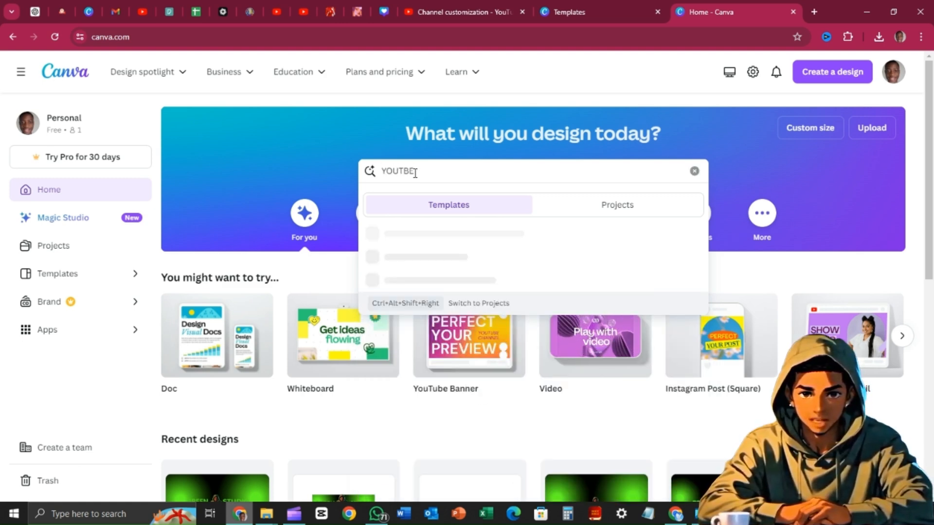
text(UBE LO)
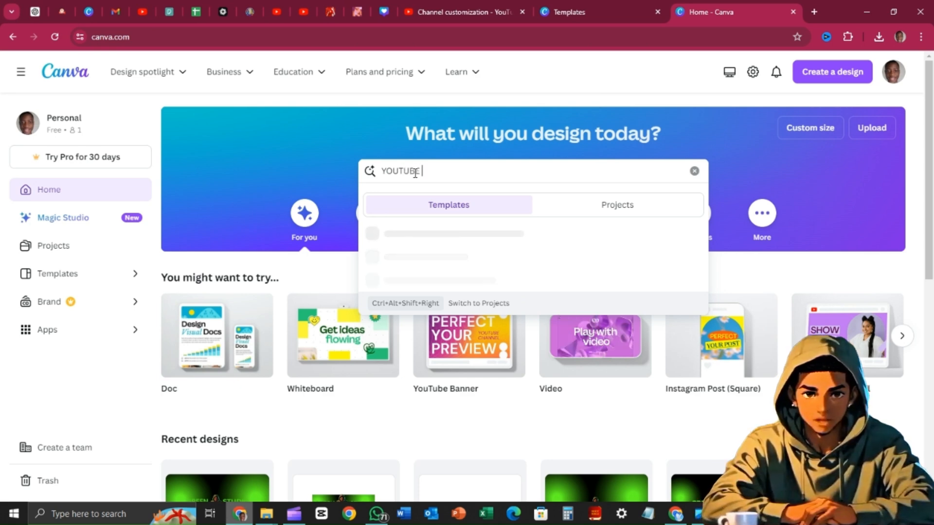
text(GO)
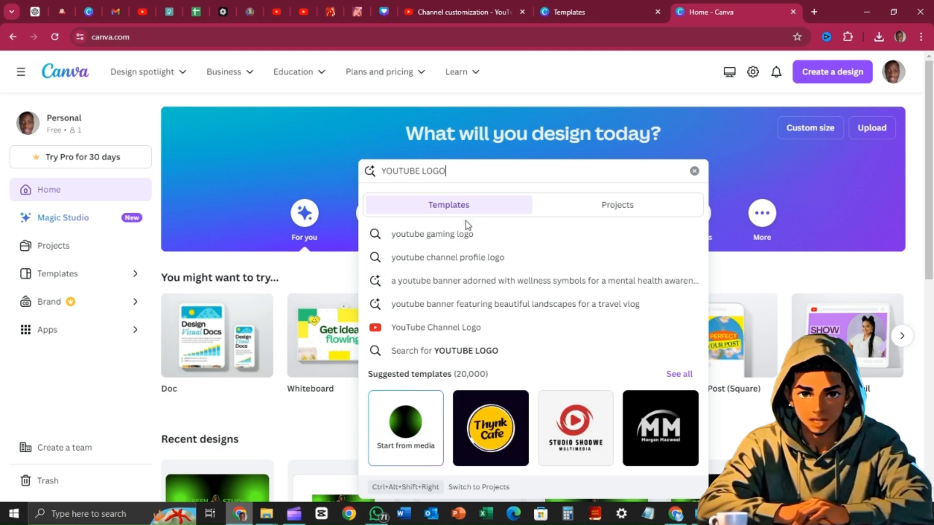
key(Return)
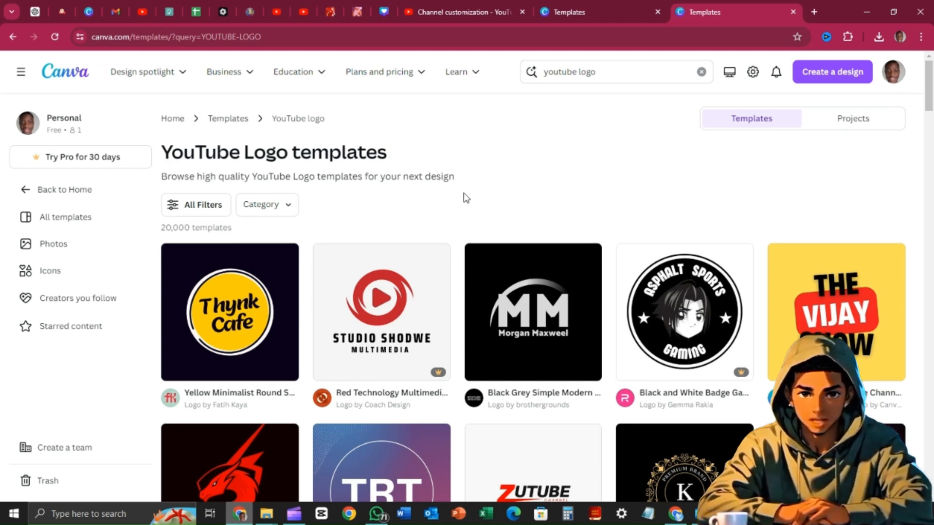
- Browse the logo templates and open the "Purple and Blue Gradient Tech YouTube Icon" template for customising
scroll(462, 218, down, 3)
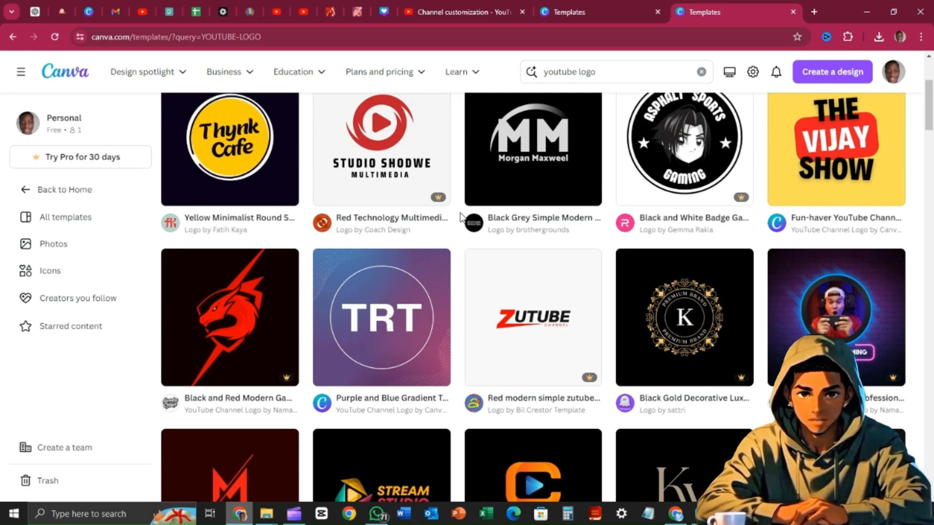
scroll(462, 218, down, 1)
scroll(462, 218, up, 1)
scroll(462, 218, down, 1)
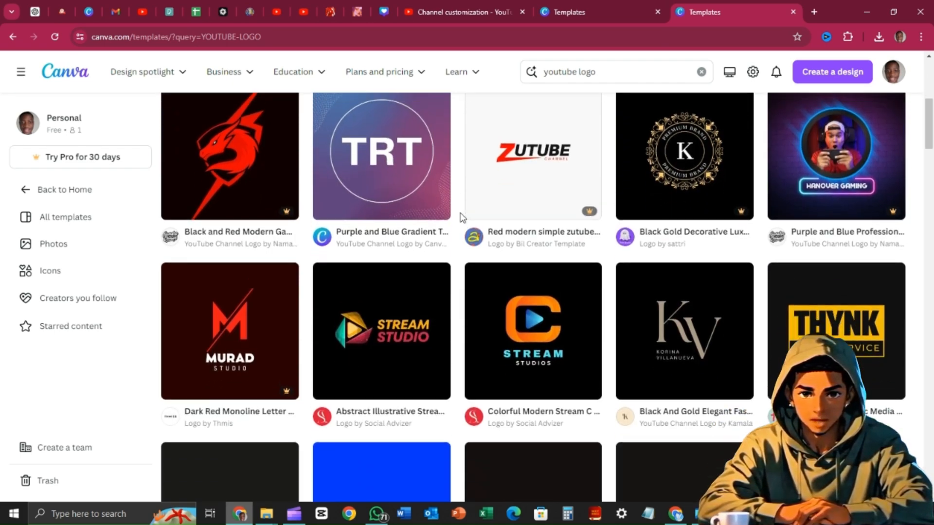
scroll(462, 218, up, 6)
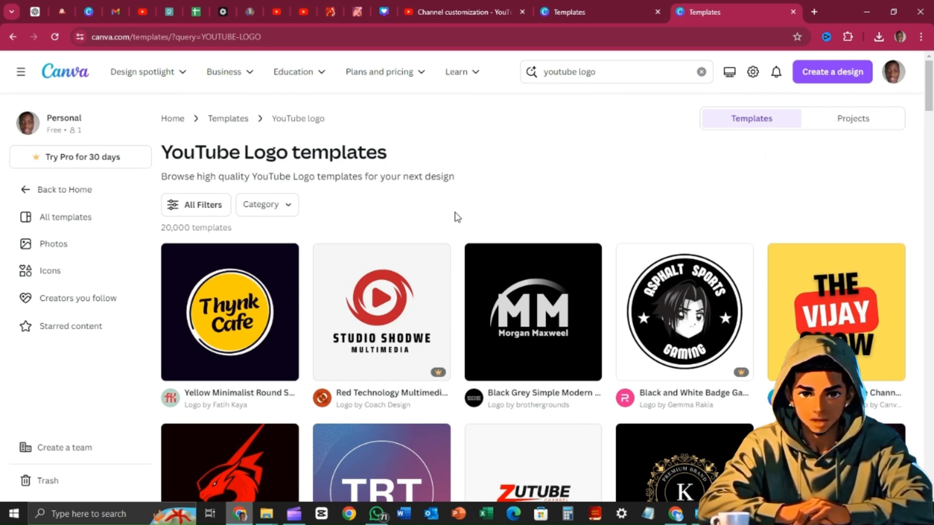
scroll(457, 218, down, 3)
scroll(457, 219, up, 4)
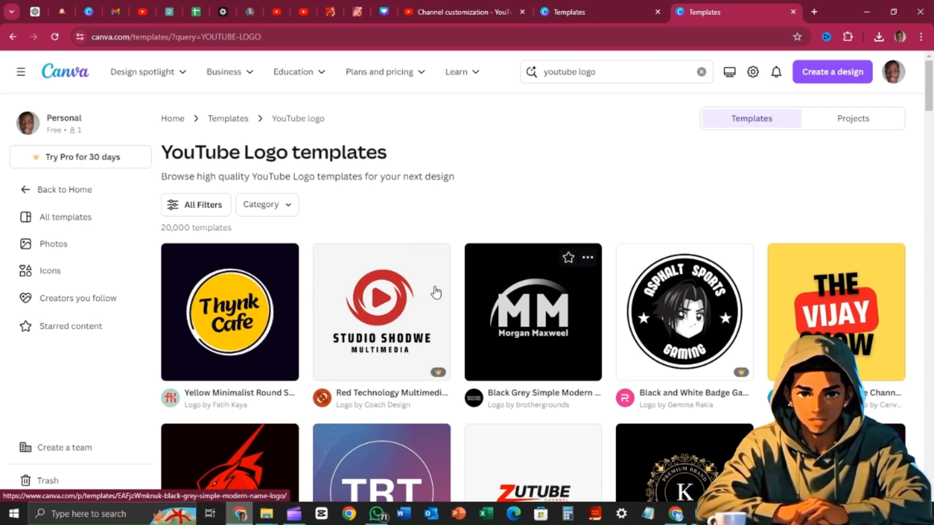
scroll(456, 251, down, 1)
scroll(458, 250, down, 3)
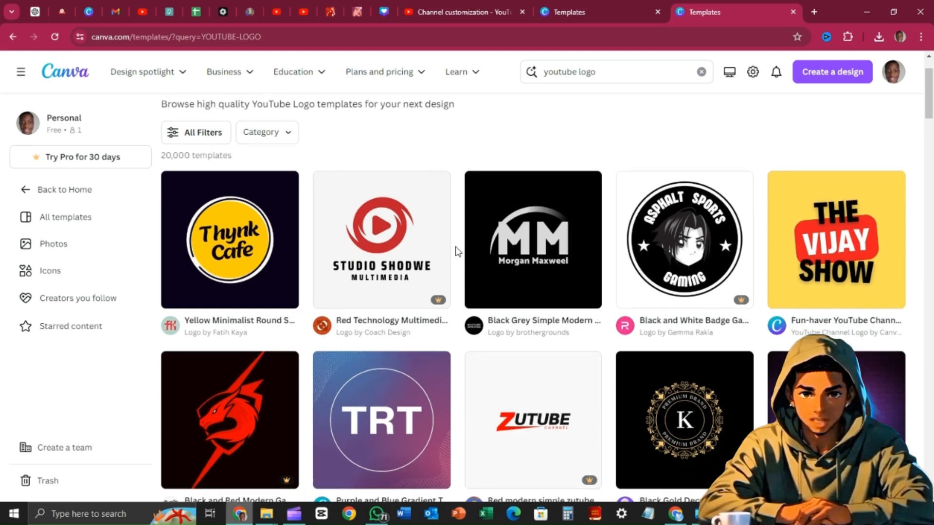
scroll(457, 251, down, 1)
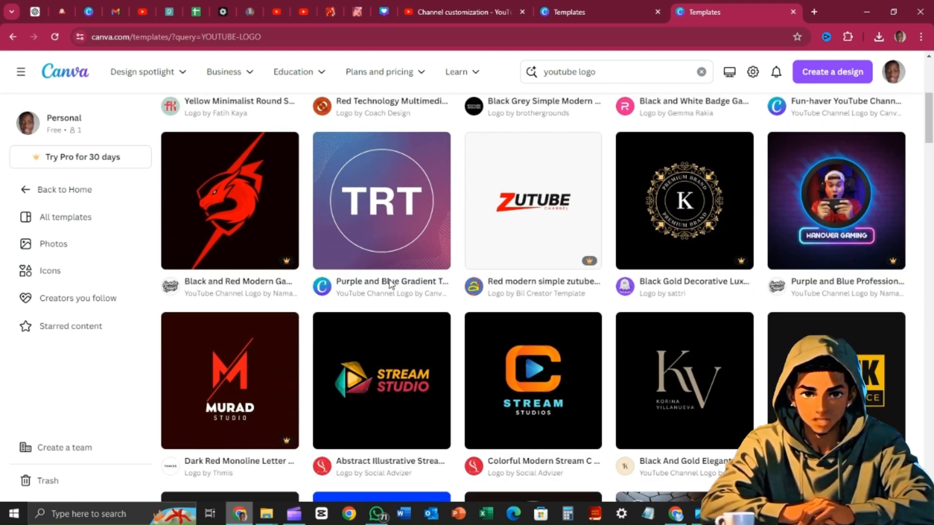
click(400, 208)
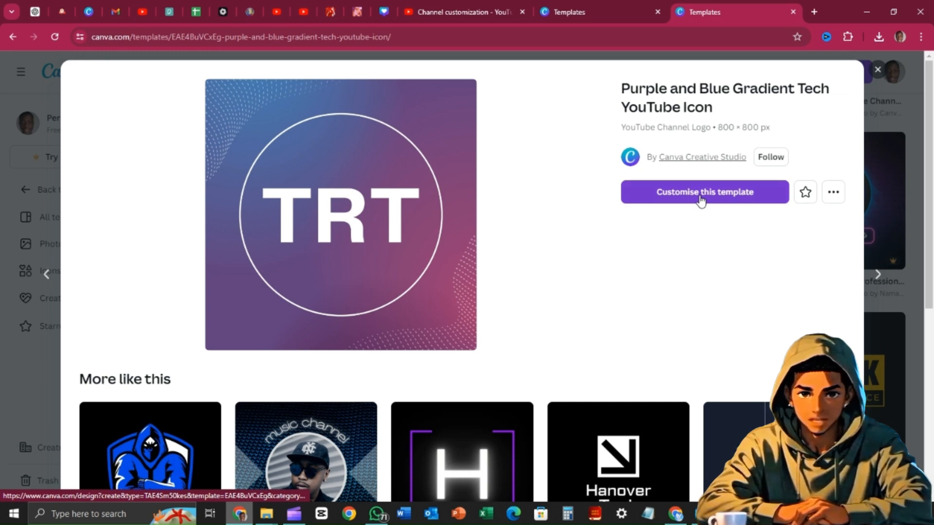
click(701, 194)
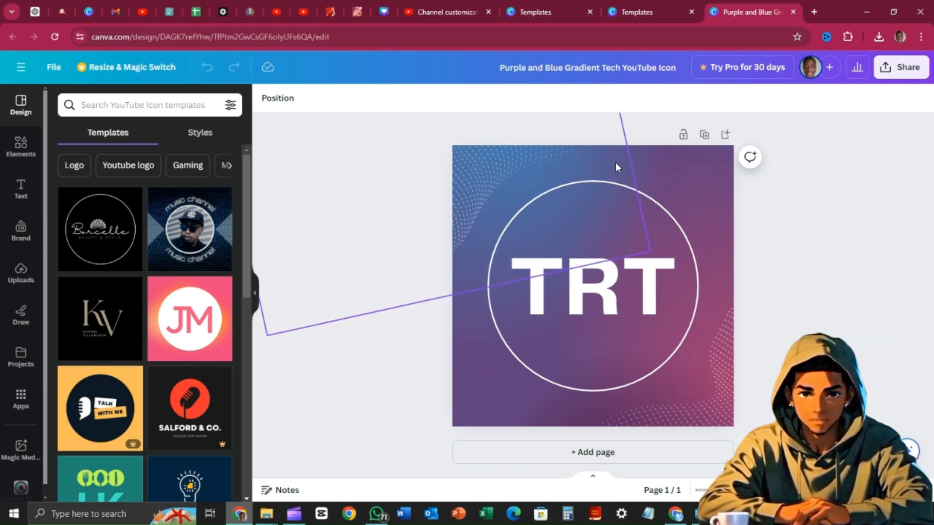
- Delete the circle outline, the upper dotted pattern, the pink gradient and the "TRT" text from the logo template
click(616, 190)
key(Delete)
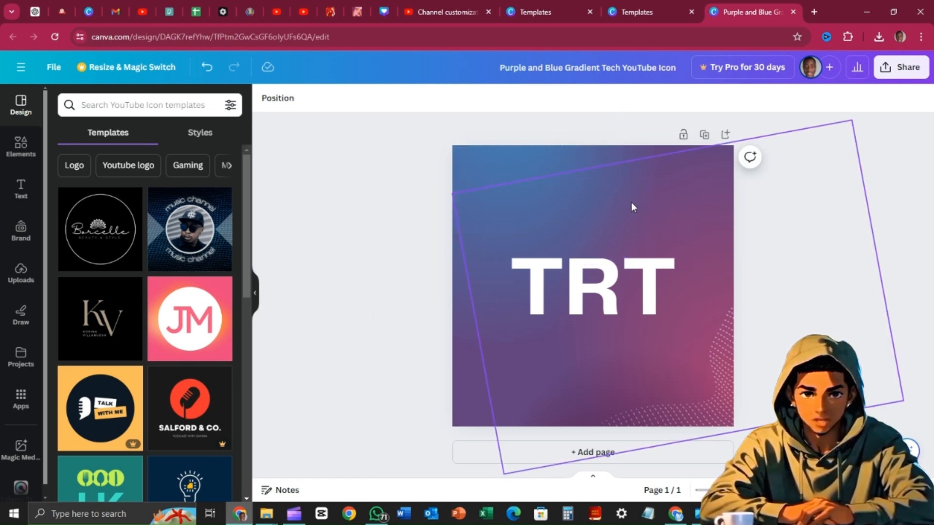
click(631, 202)
click(677, 187)
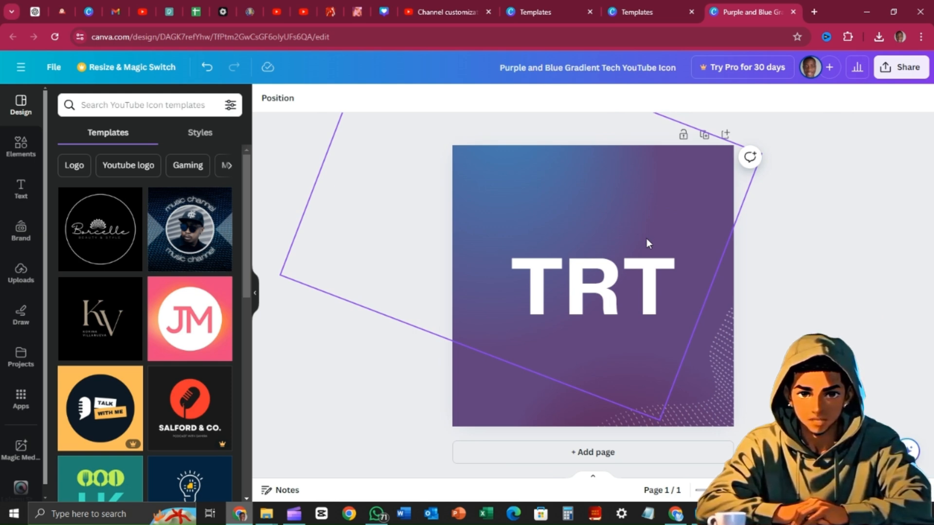
click(632, 298)
key(Delete)
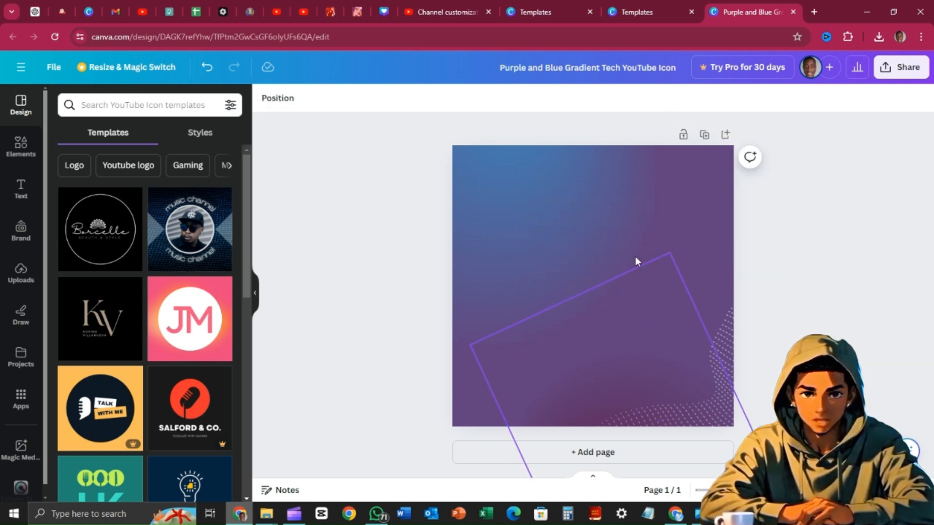
- Delete the blue gradient, the purple background and the remaining lower decorations so the logo page is blank
click(658, 211)
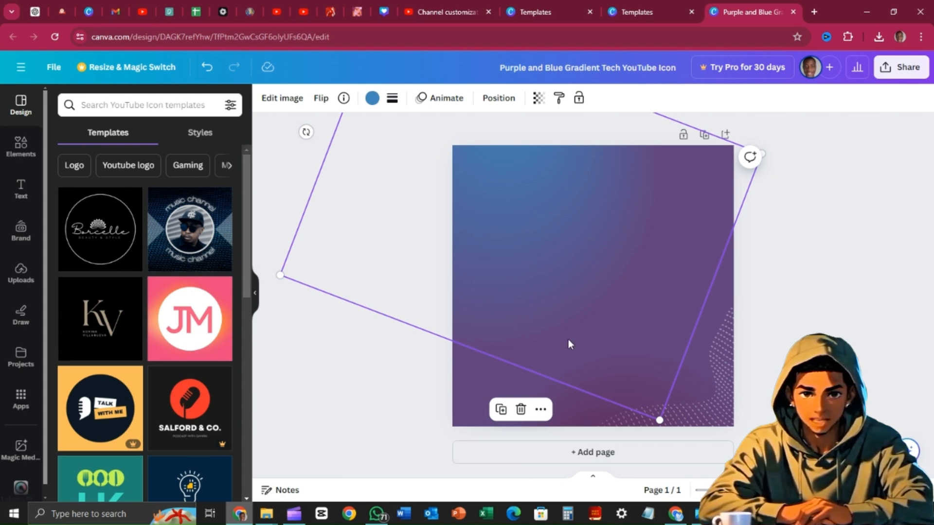
click(520, 409)
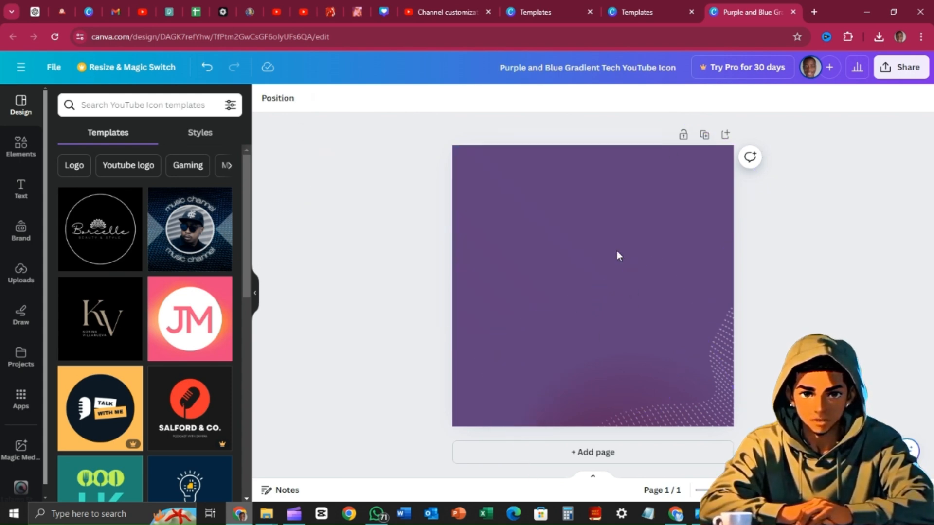
click(603, 214)
key(Delete)
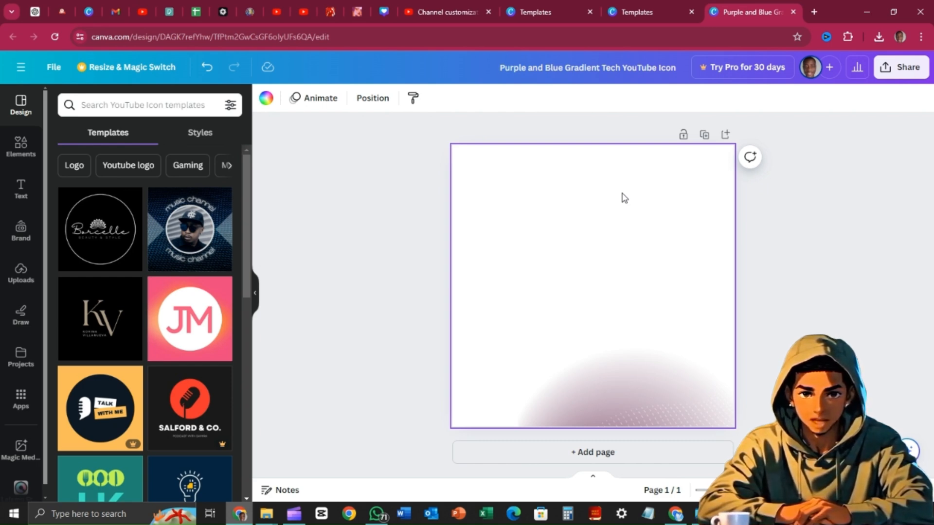
key(Delete)
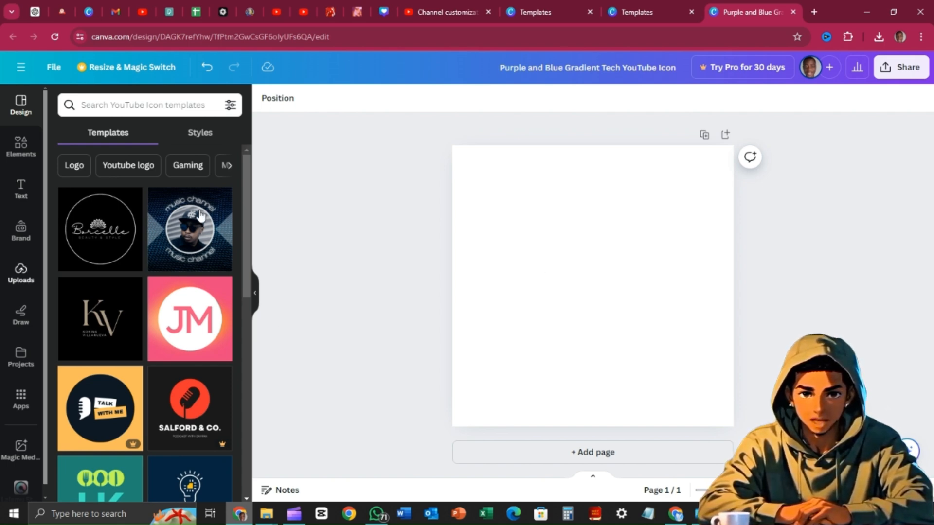
- Insert the uploaded green sofa room image and set it as the logo page's background
click(21, 275)
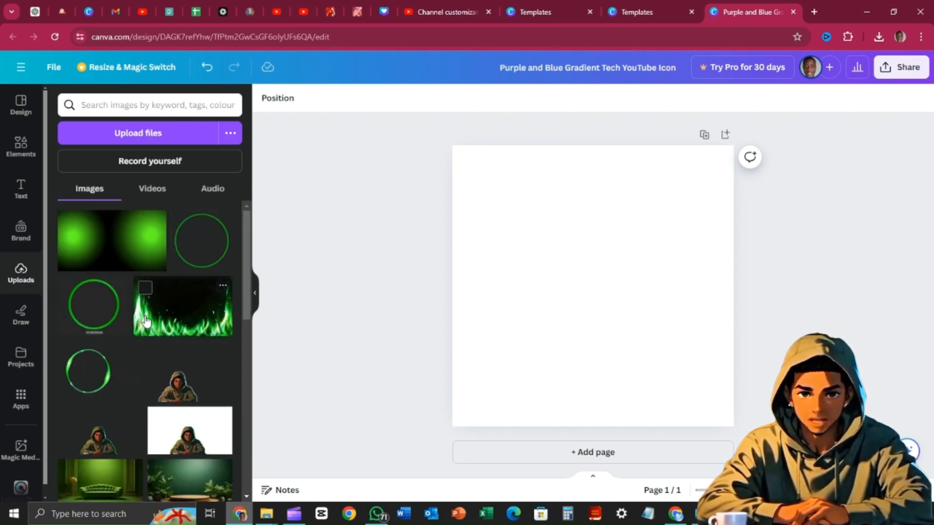
scroll(145, 320, down, 2)
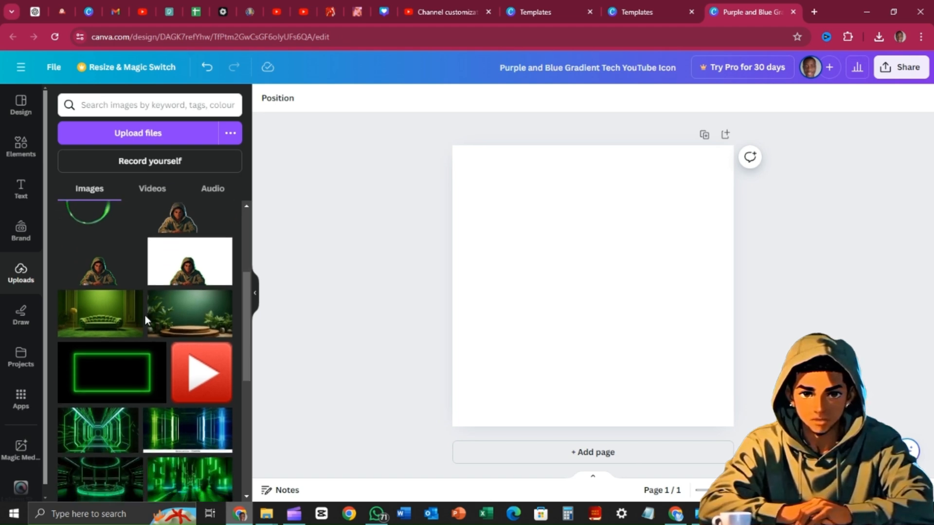
click(106, 362)
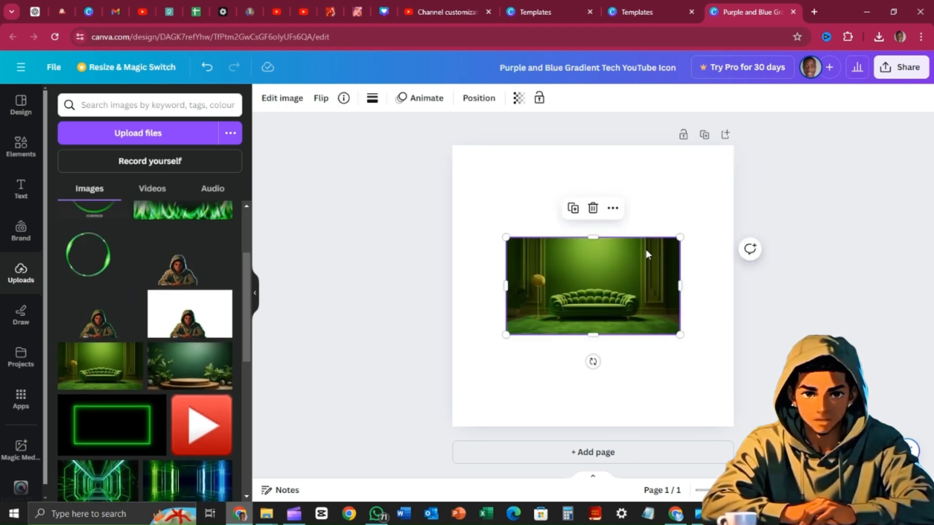
right_click(647, 314)
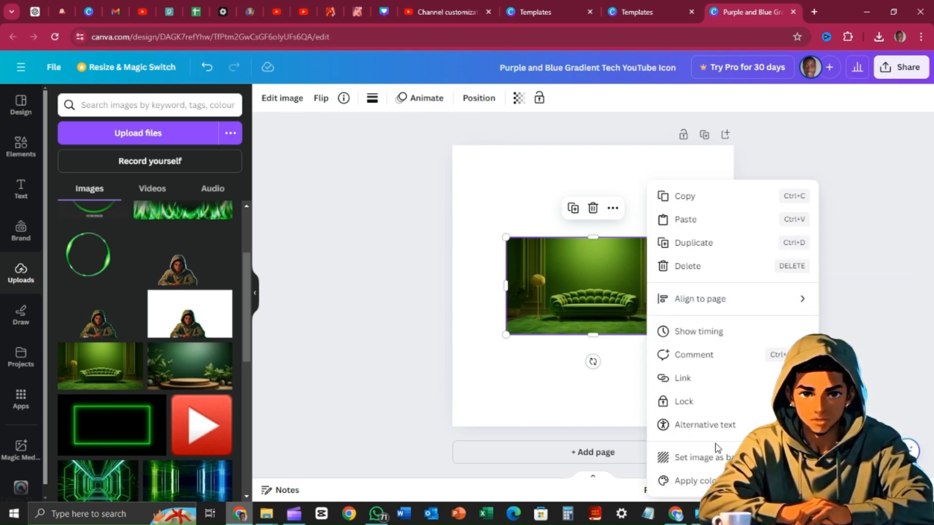
click(696, 462)
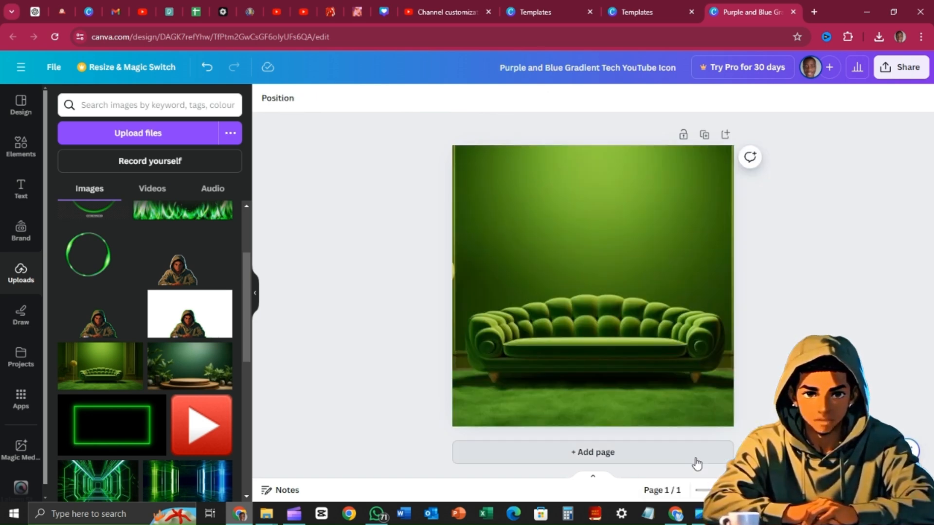
- Insert the uploaded green-outlined hooded character and enlarge it to span the logo page's width, resting on the bottom edge
click(98, 317)
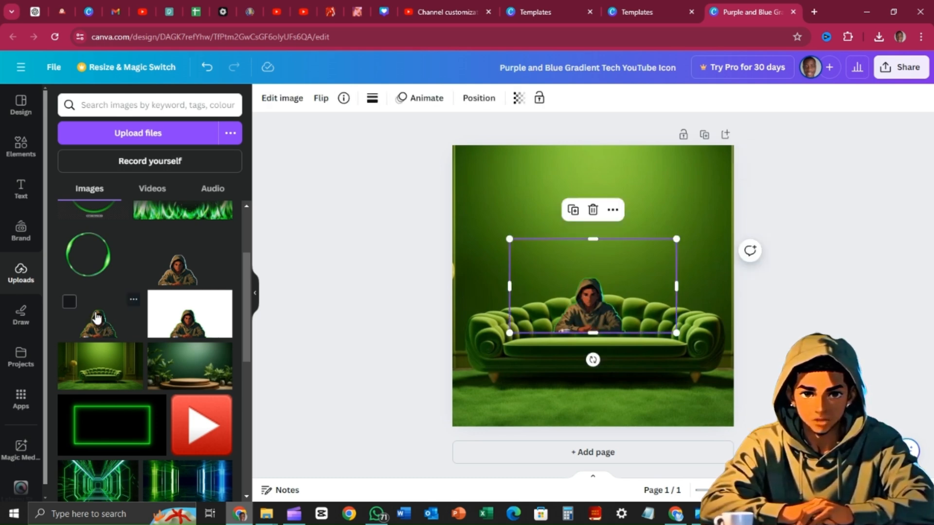
drag(688, 223, 742, 202)
drag(505, 201, 462, 175)
drag(742, 336, 806, 368)
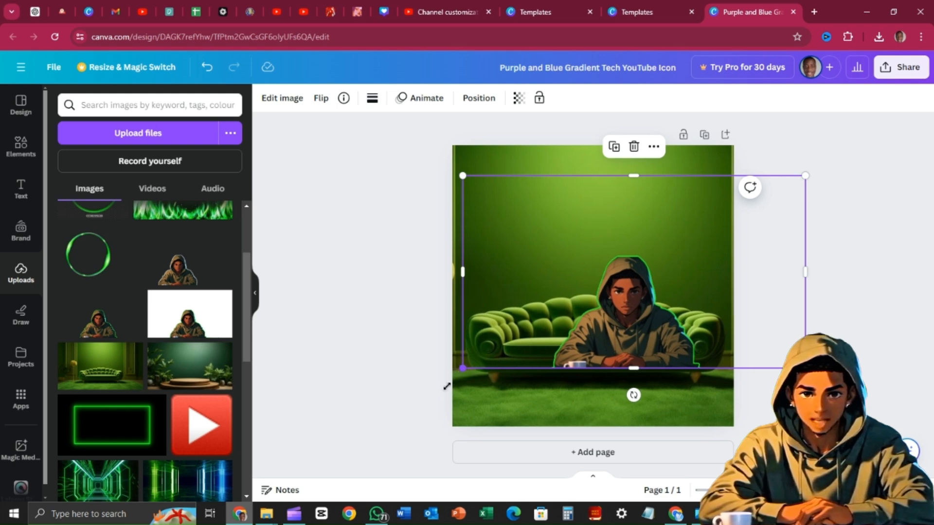
drag(447, 386, 395, 427)
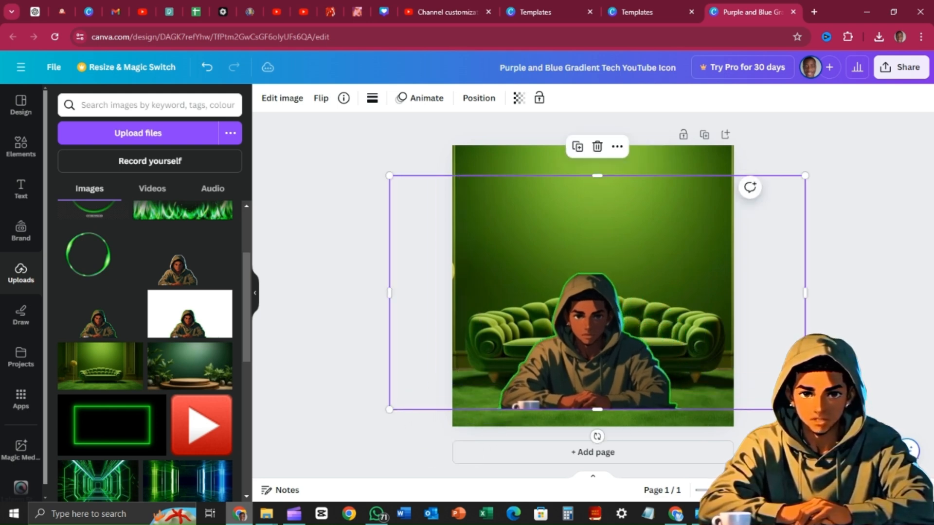
drag(805, 410, 835, 426)
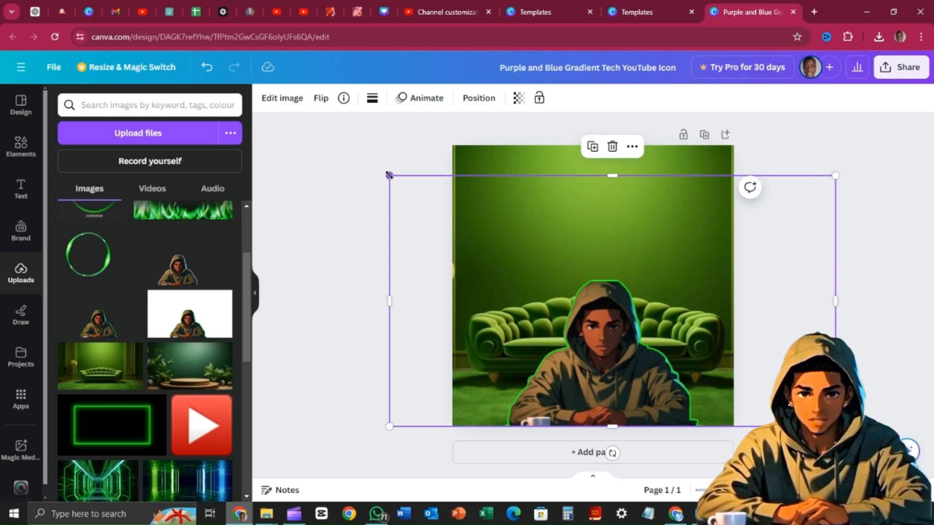
drag(389, 175, 380, 170)
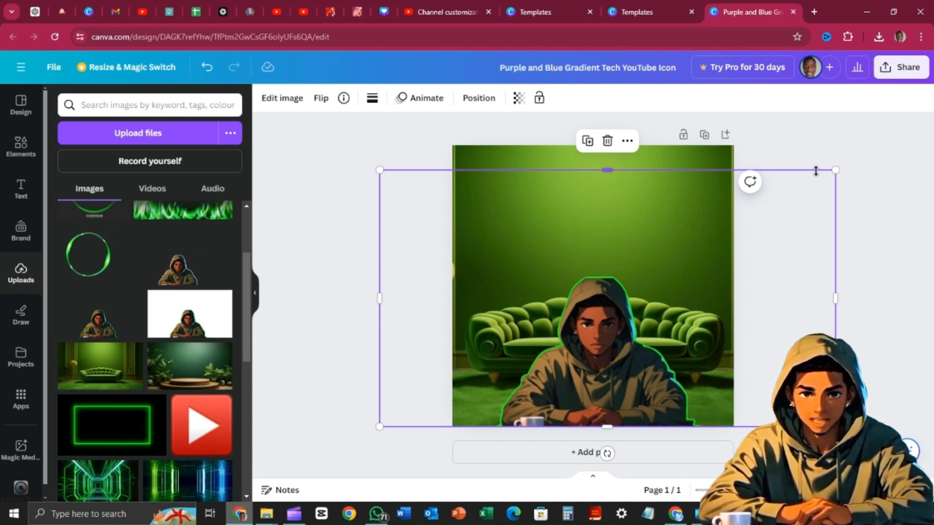
drag(836, 170, 856, 158)
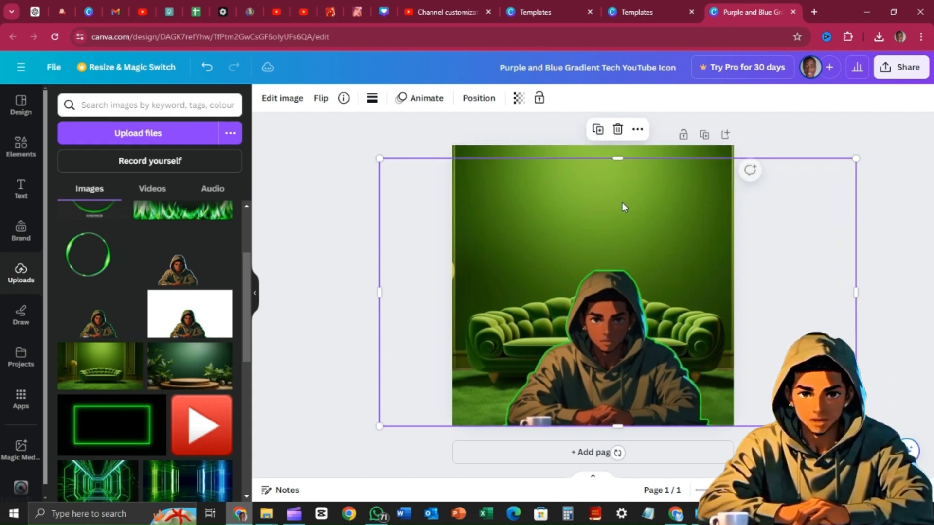
drag(621, 139, 603, 98)
mouse_move(622, 319)
mouse_down()
mouse_move(624, 309)
mouse_move(622, 317)
mouse_up()
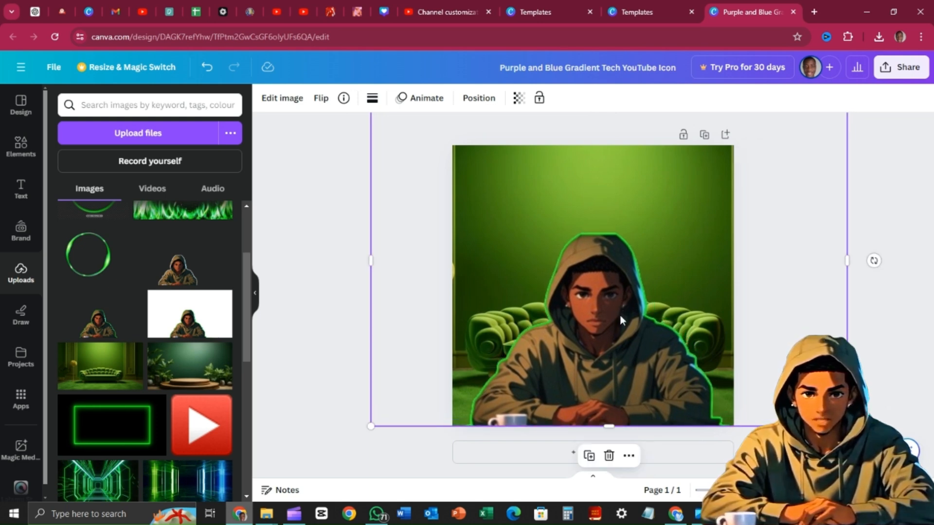
click(336, 268)
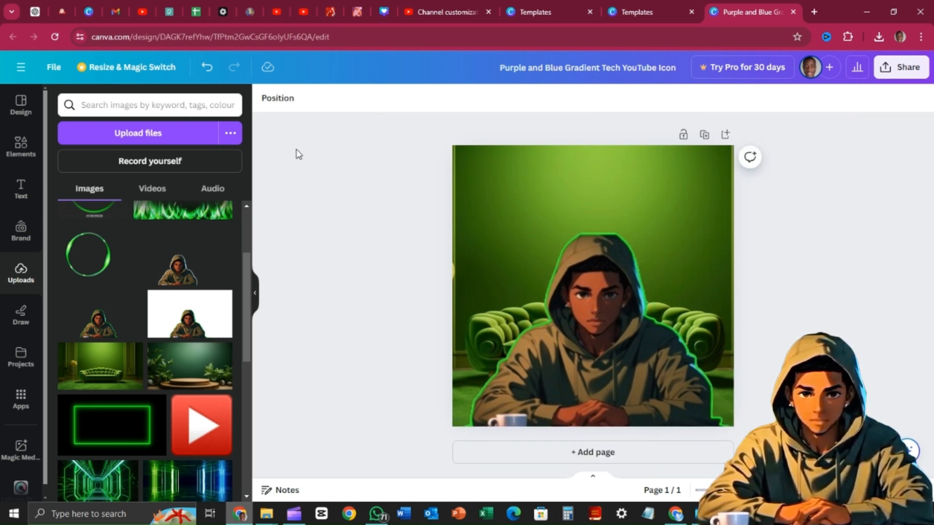
scroll(100, 282, up, 2)
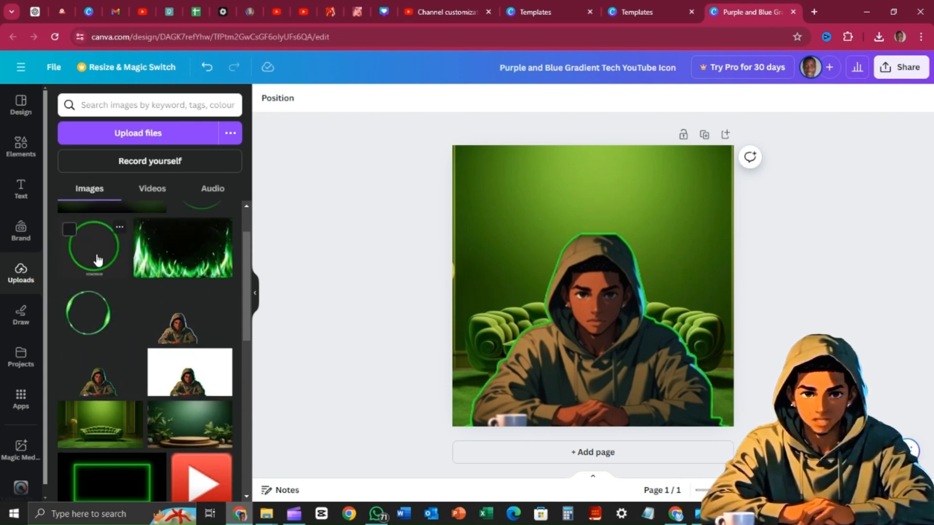
click(97, 260)
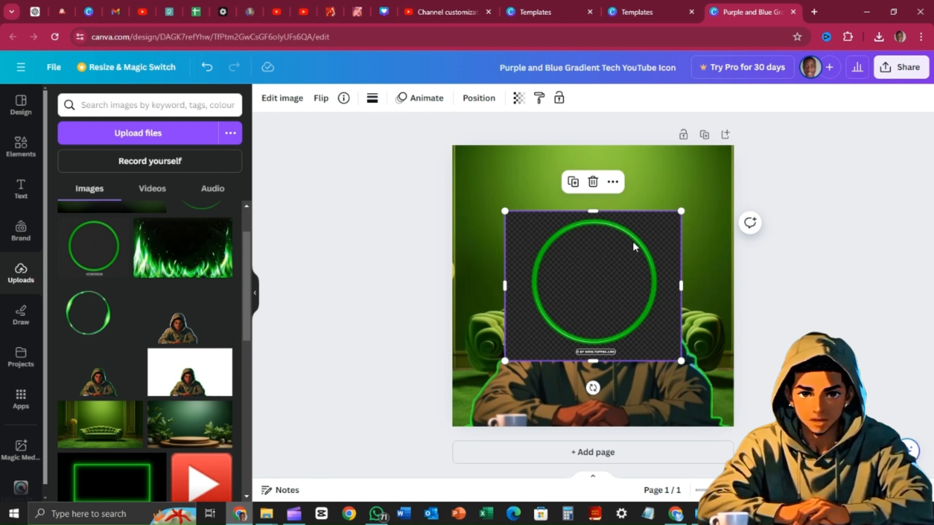
click(593, 182)
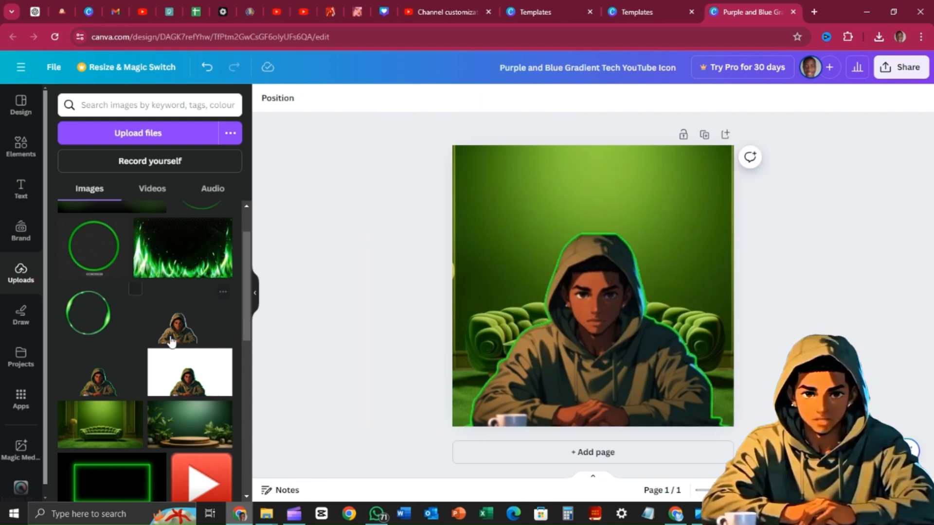
- Insert the uploaded thin green ring with the transparent background and enlarge it to frame the whole logo page around the character
scroll(111, 317, up, 2)
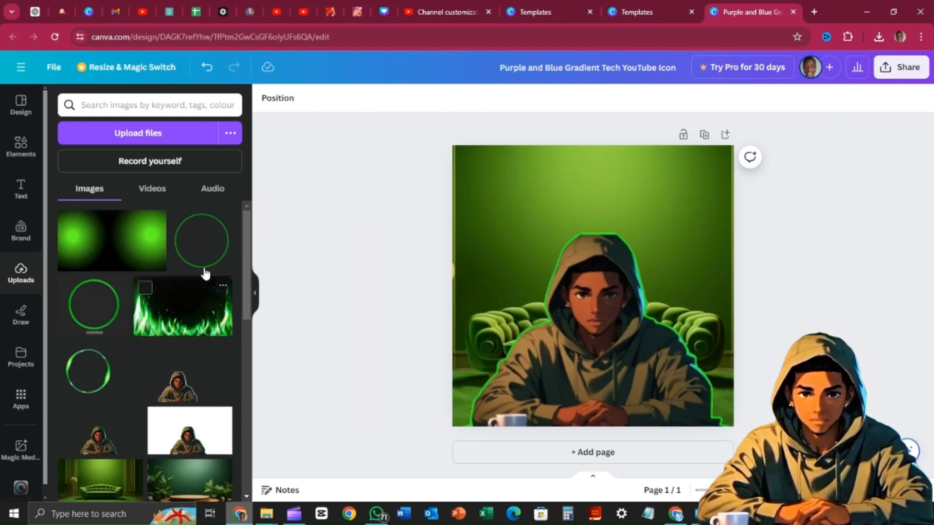
click(210, 253)
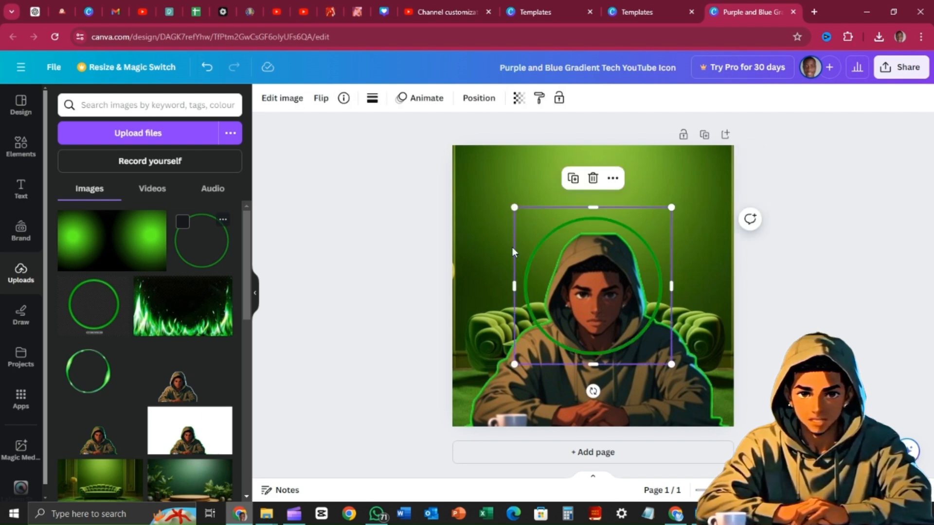
drag(515, 207, 472, 128)
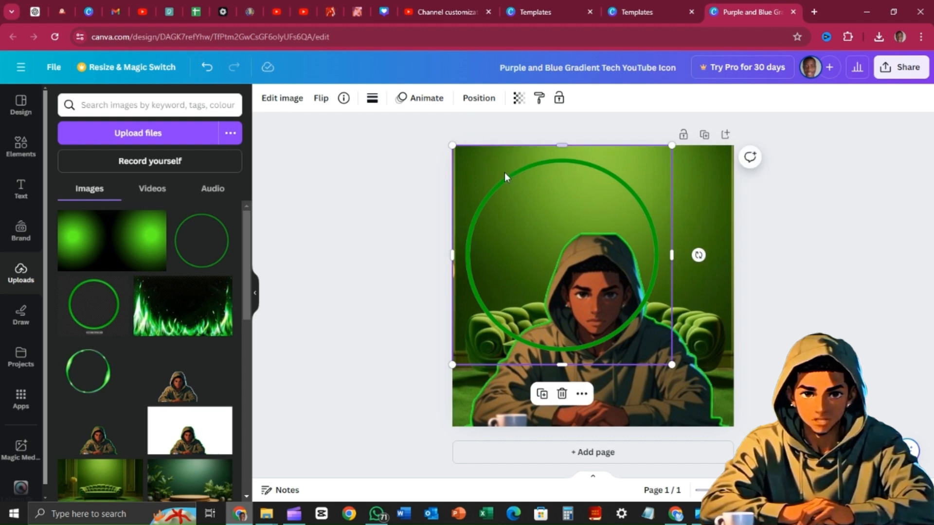
drag(672, 365, 742, 435)
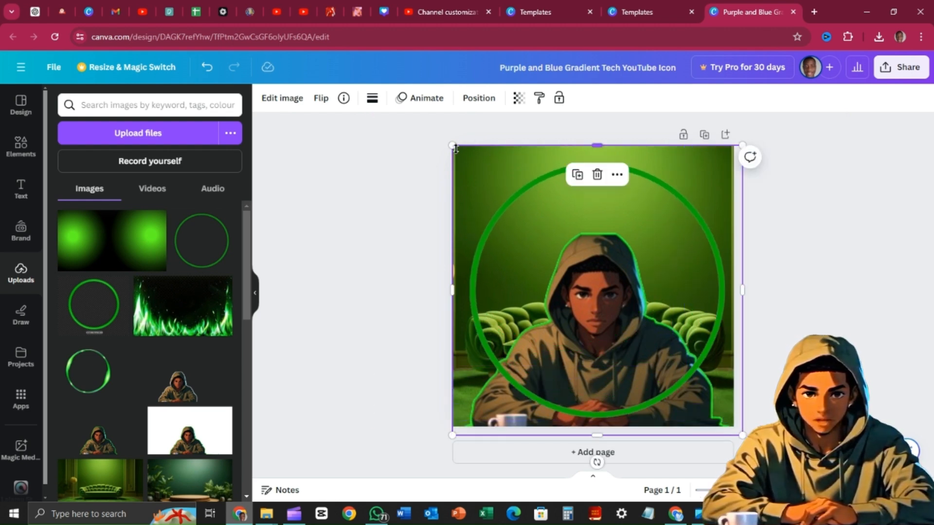
drag(452, 144, 440, 132)
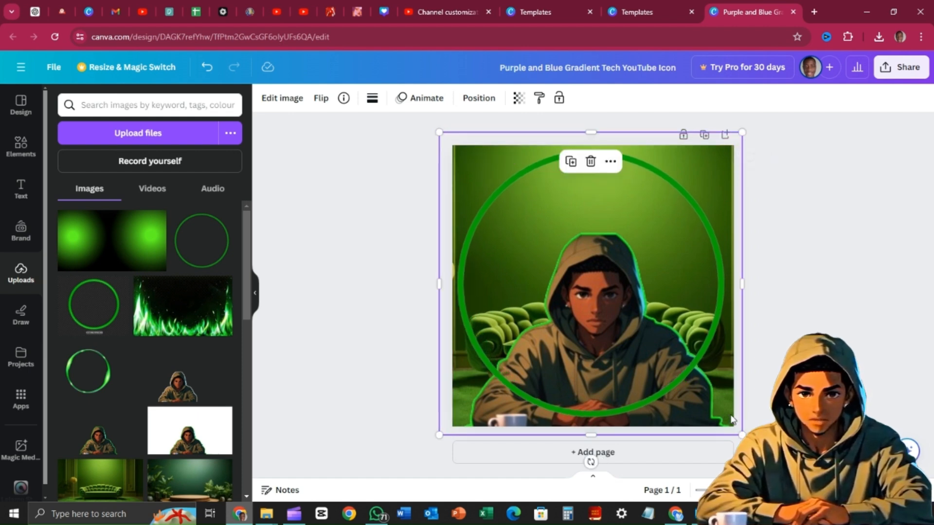
mouse_move(742, 435)
mouse_down()
mouse_move(763, 459)
mouse_move(753, 444)
mouse_up()
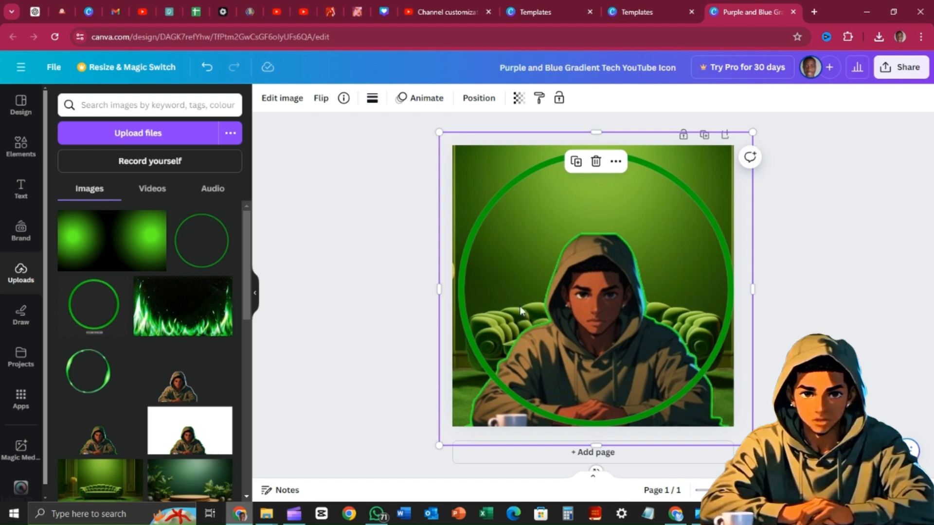
drag(436, 288, 434, 288)
click(406, 254)
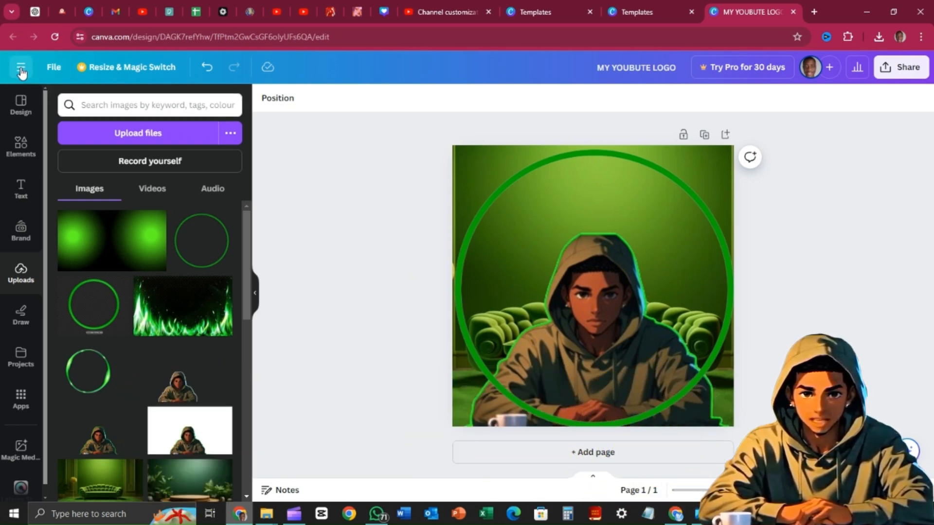
- Return to the Canva home page and search the templates for "YOUTUBE WATERMARK"
click(21, 69)
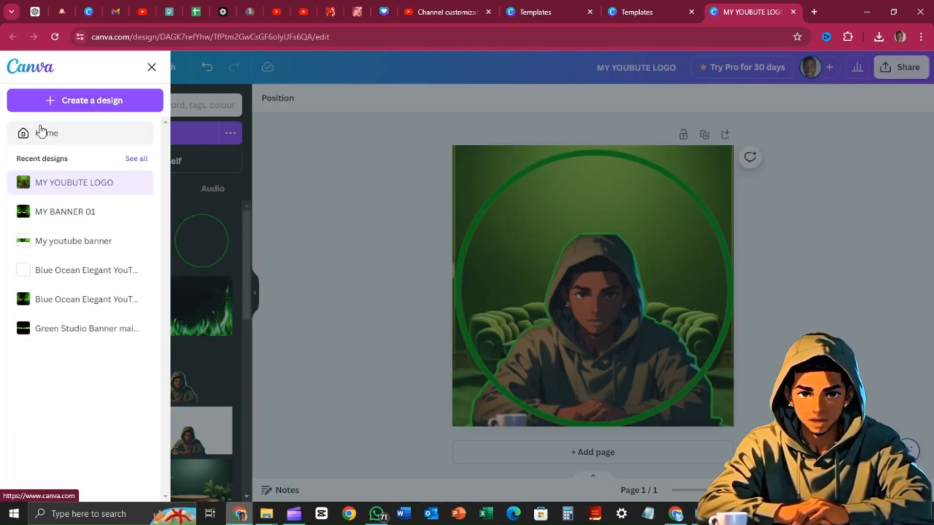
click(50, 137)
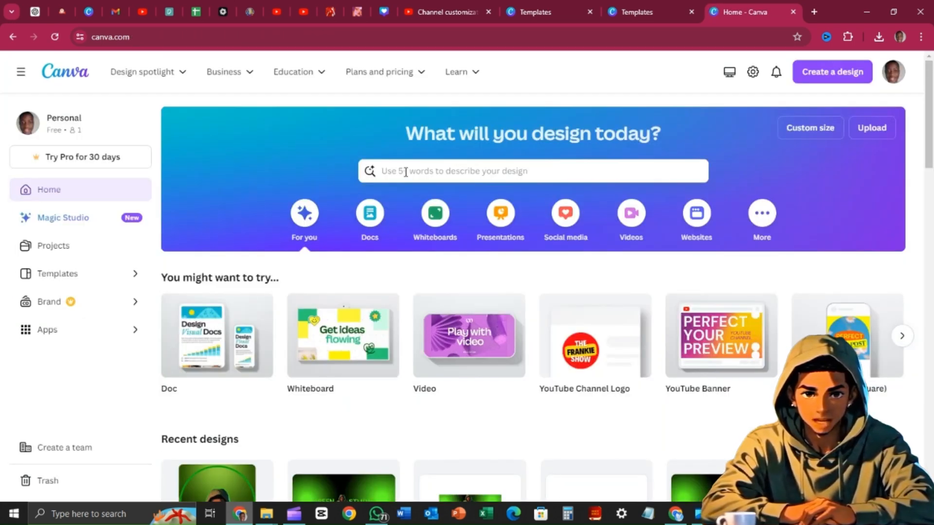
click(405, 172)
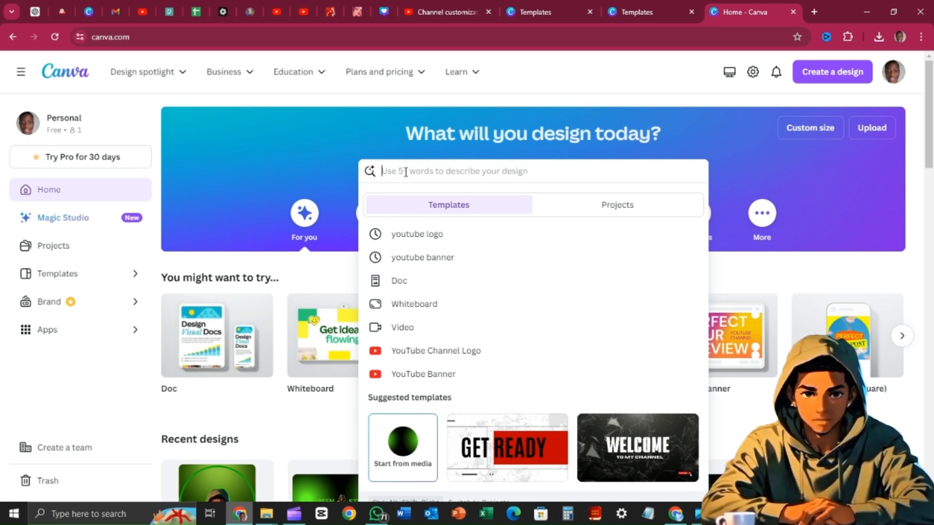
text(YOUTU)
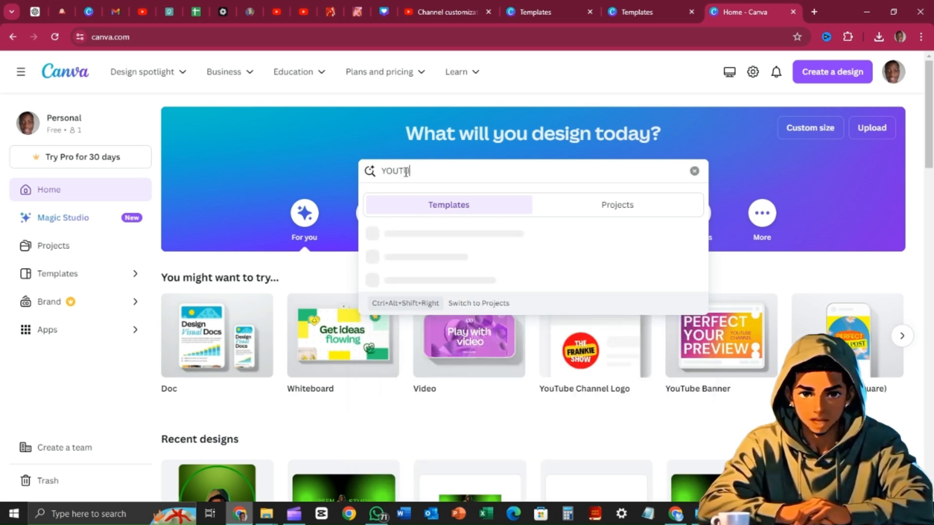
text(BE W)
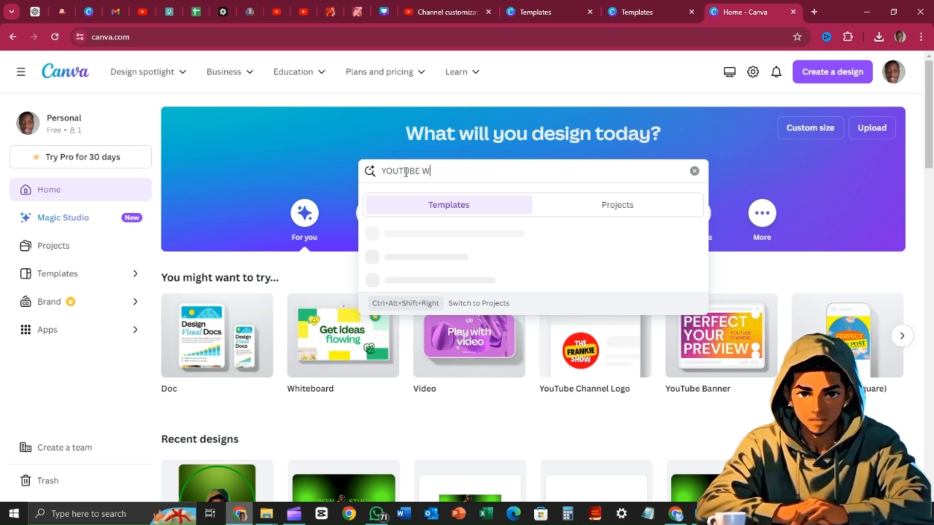
text(ATERMARK)
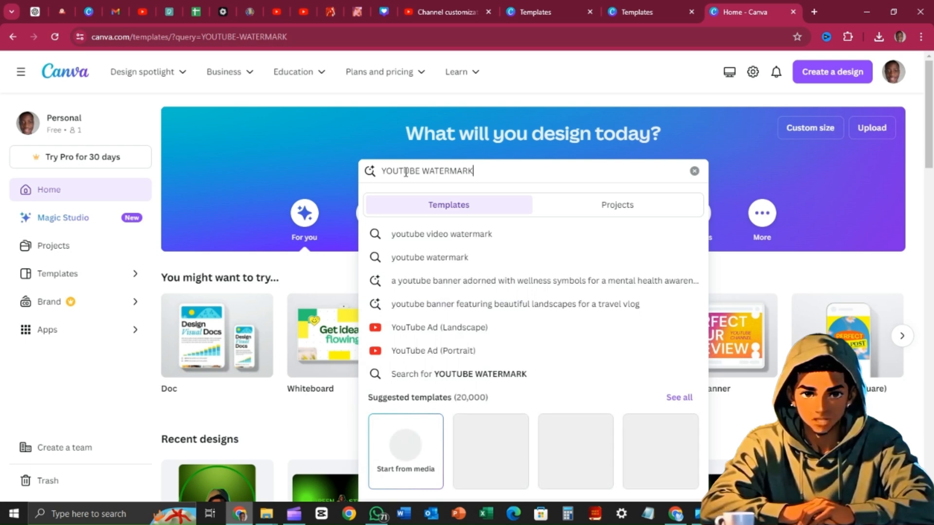
key(Return)
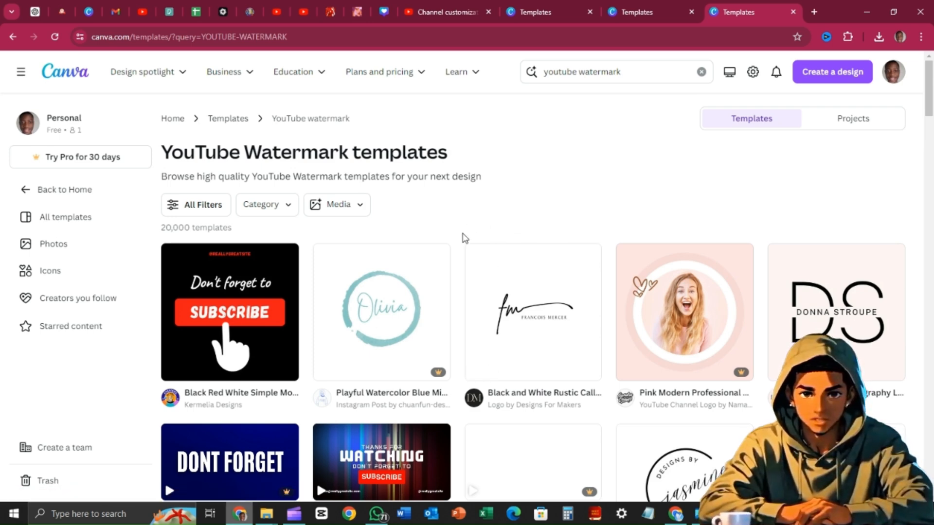
- Browse the watermark templates and open "Black Red White Simple Modern Please Subscribe YouTube Video Watermark" for customising
scroll(464, 238, down, 4)
scroll(465, 238, up, 4)
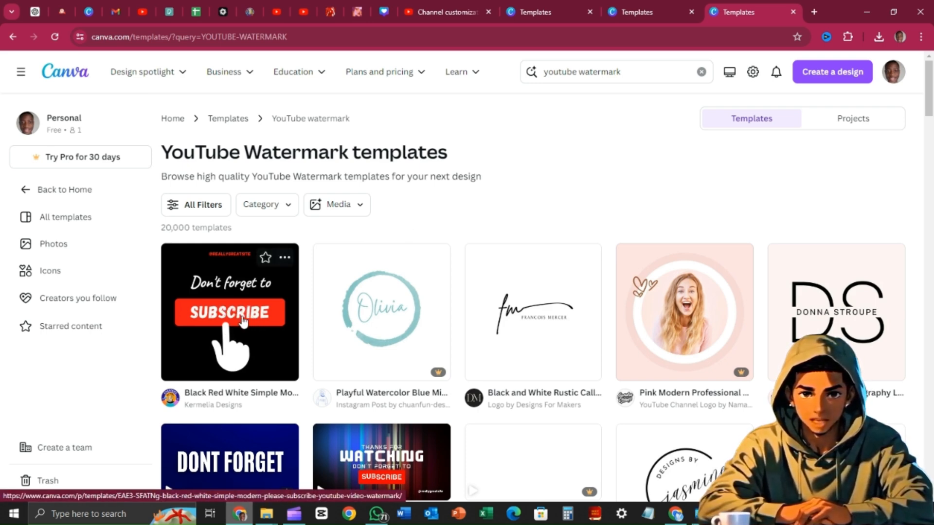
click(255, 305)
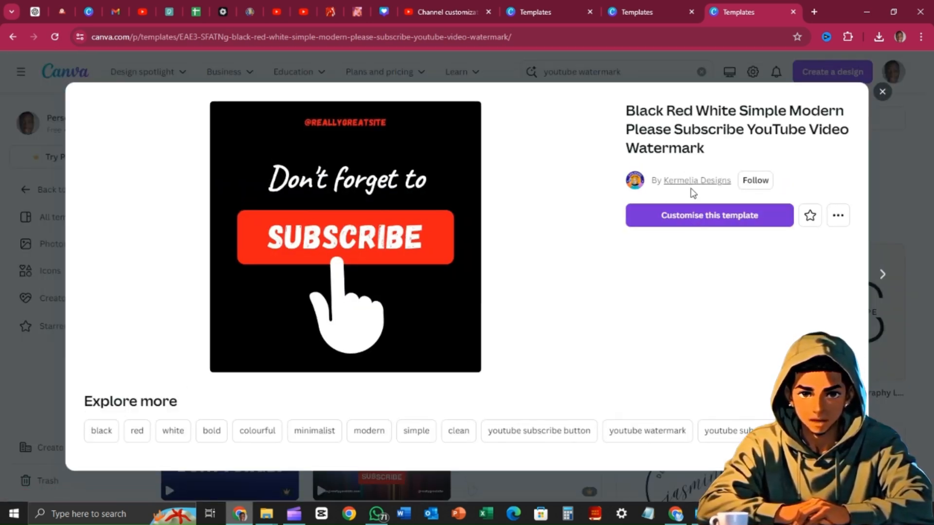
click(692, 217)
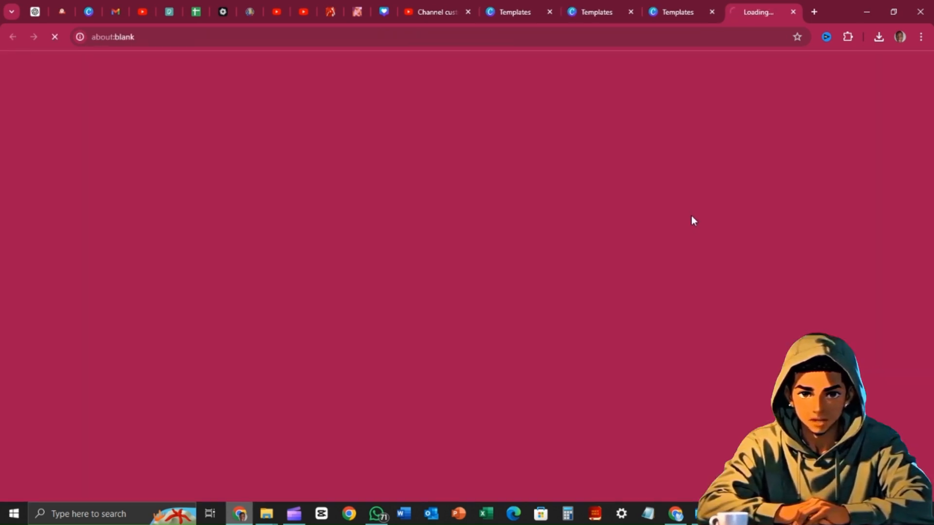